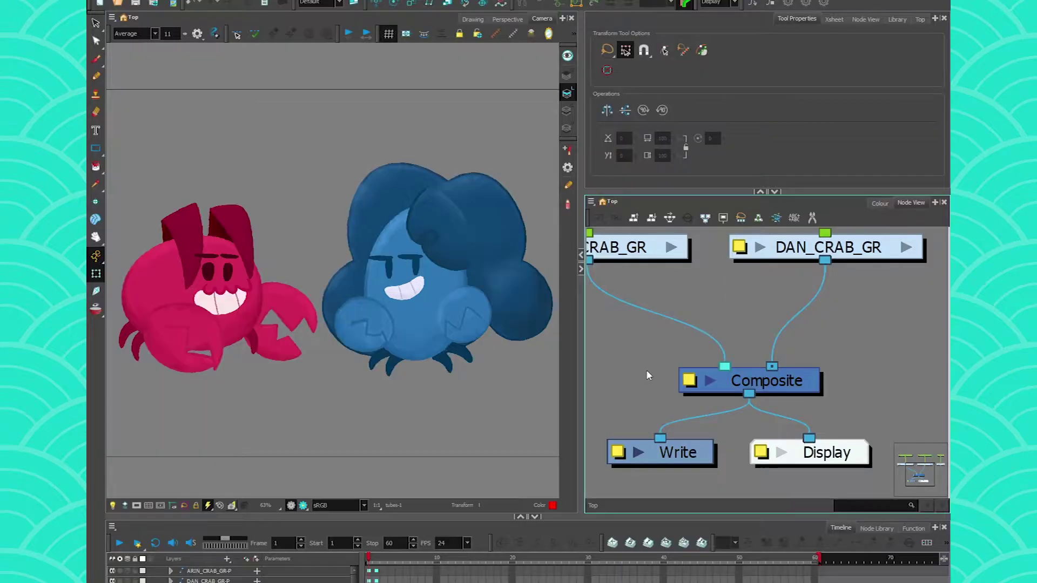
Expand the Display node to show its thumbnail preview.
drag(625, 368, 656, 375)
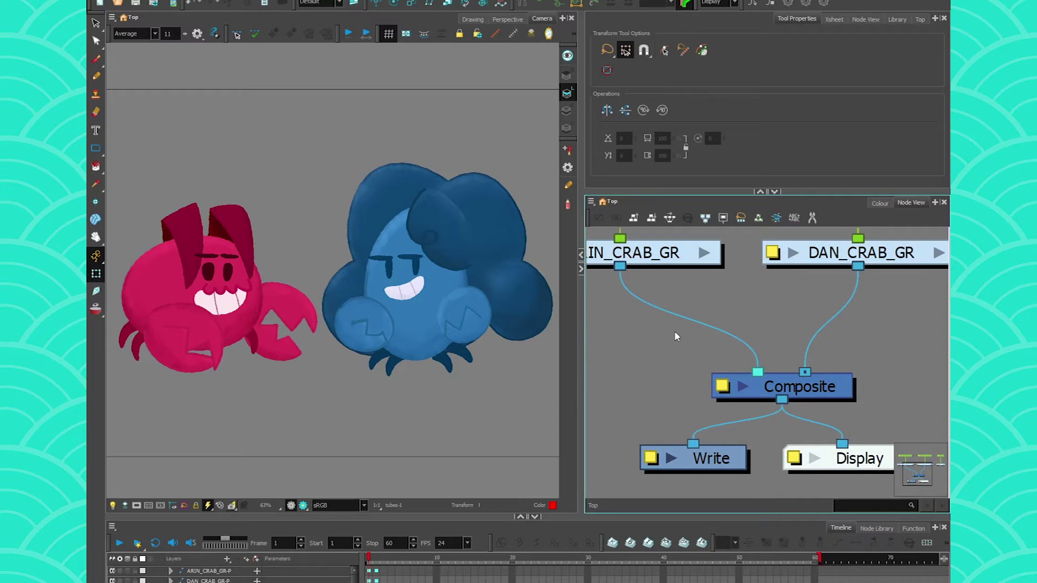
scroll(676, 339, down, 2)
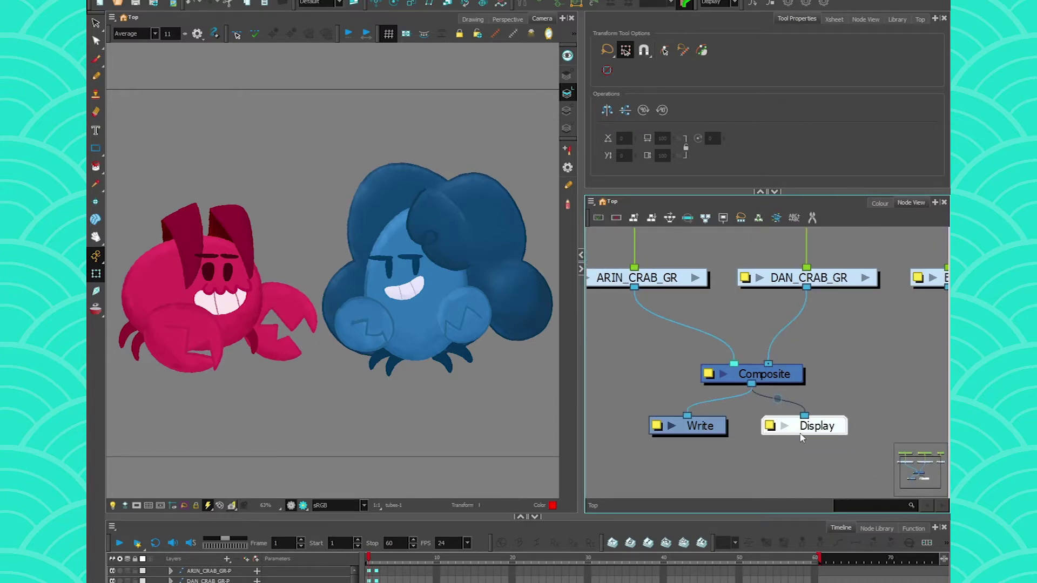
click(784, 427)
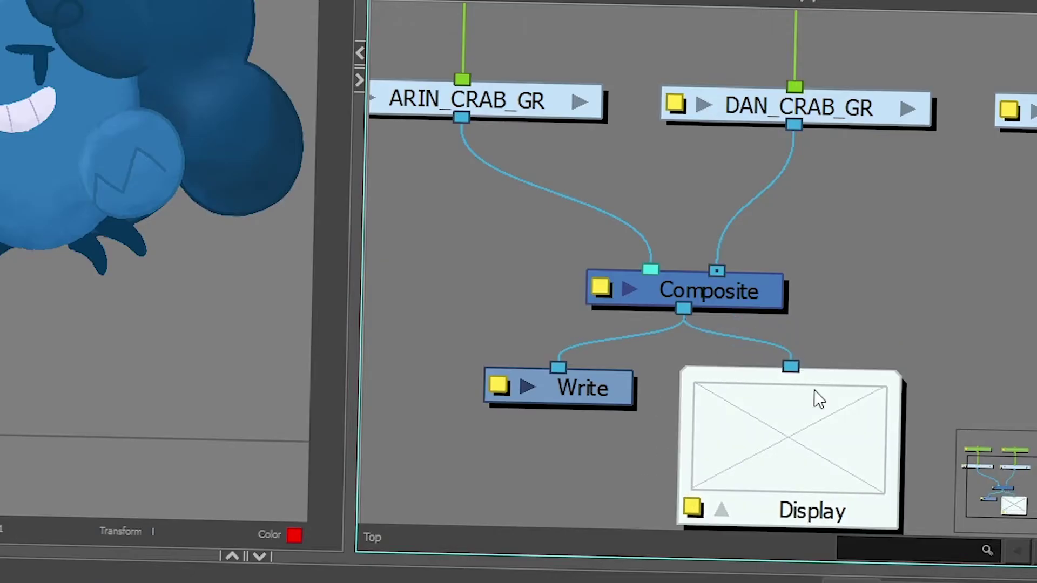
Disconnect the Display node from Composite and move DAN_CRAB_GR's connection from Composite directly to Display.
drag(788, 365, 736, 284)
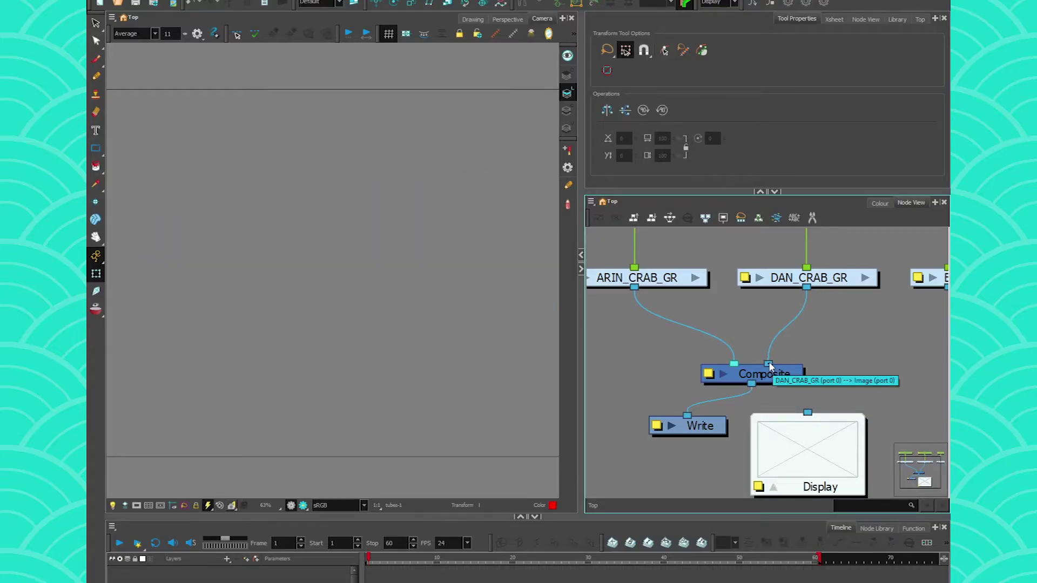
drag(767, 363, 807, 412)
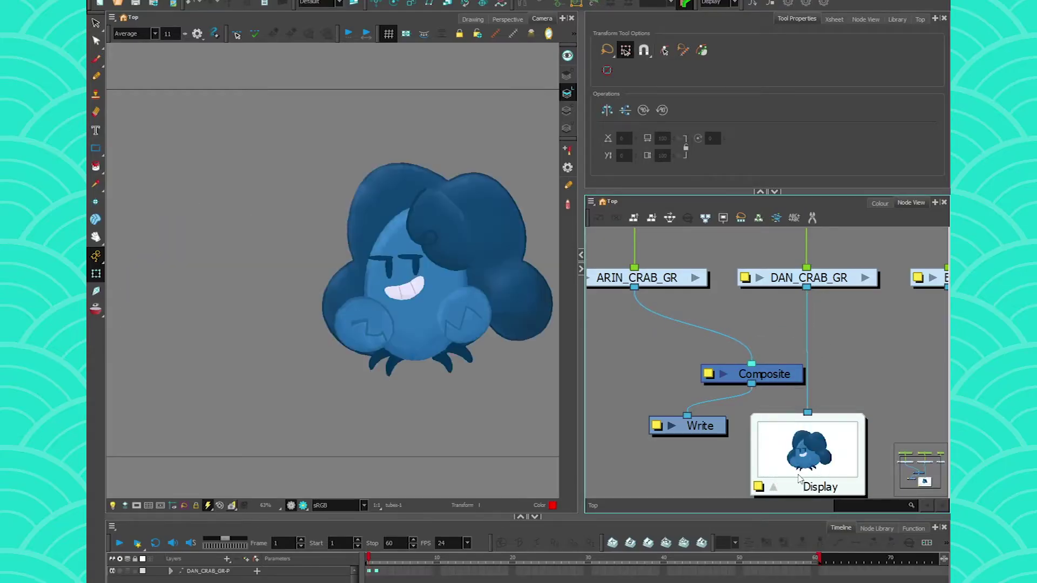
scroll(752, 367, down, 2)
drag(645, 406, 663, 405)
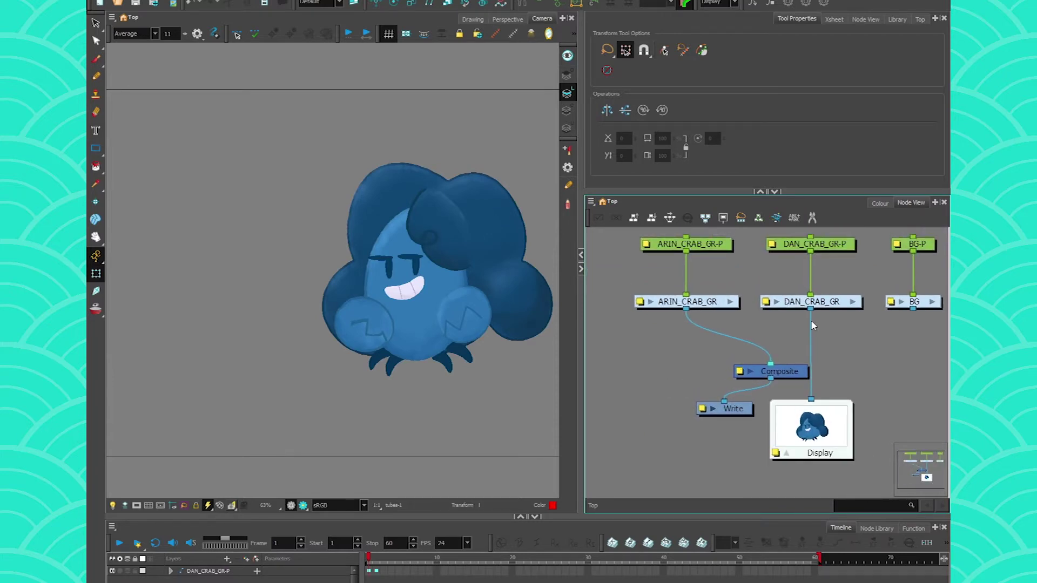
Switch the Display node's input between the two crab groups, ending with ARIN_CRAB_GR connected directly to it.
drag(686, 308, 811, 399)
drag(810, 309, 811, 399)
drag(686, 308, 810, 398)
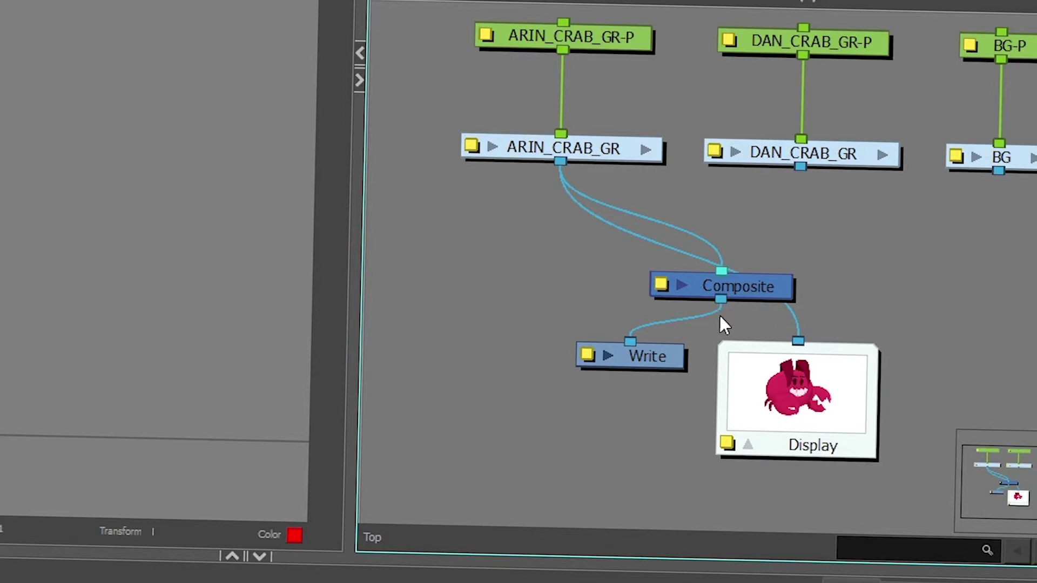
Wire Composite's output back to the Display node in place of the direct crab connection, and reconnect DAN_CRAB_GR to Composite.
key(ctrl+z)
key(ctrl+z)
key(ctrl+z)
drag(797, 339, 803, 226)
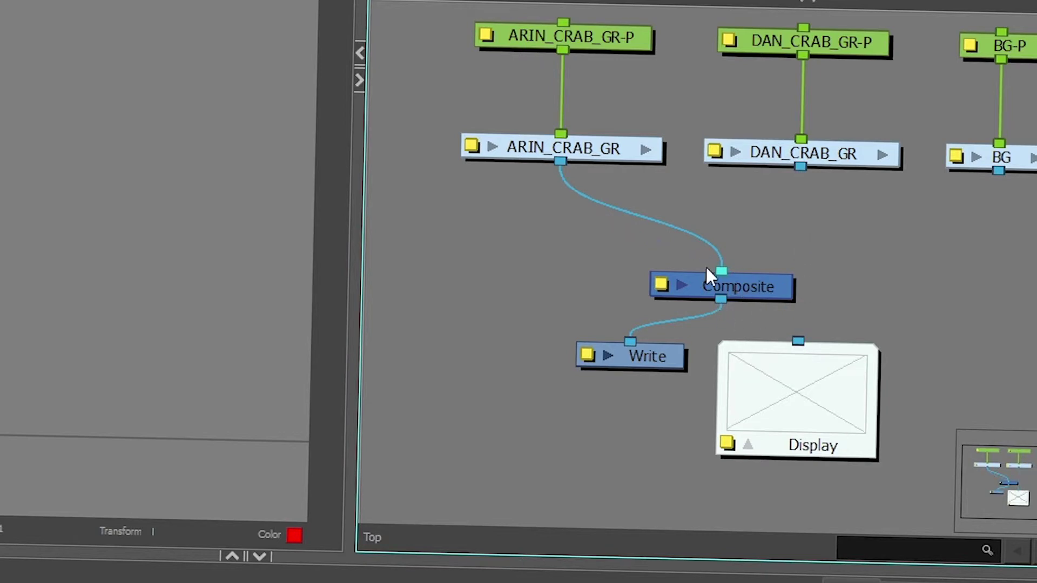
drag(722, 300, 798, 341)
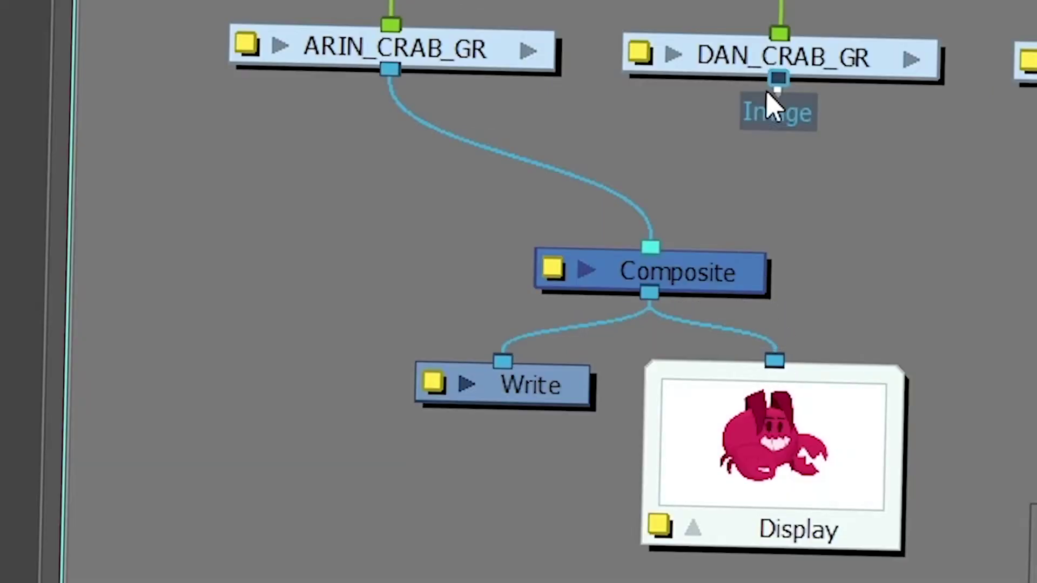
drag(769, 93, 681, 259)
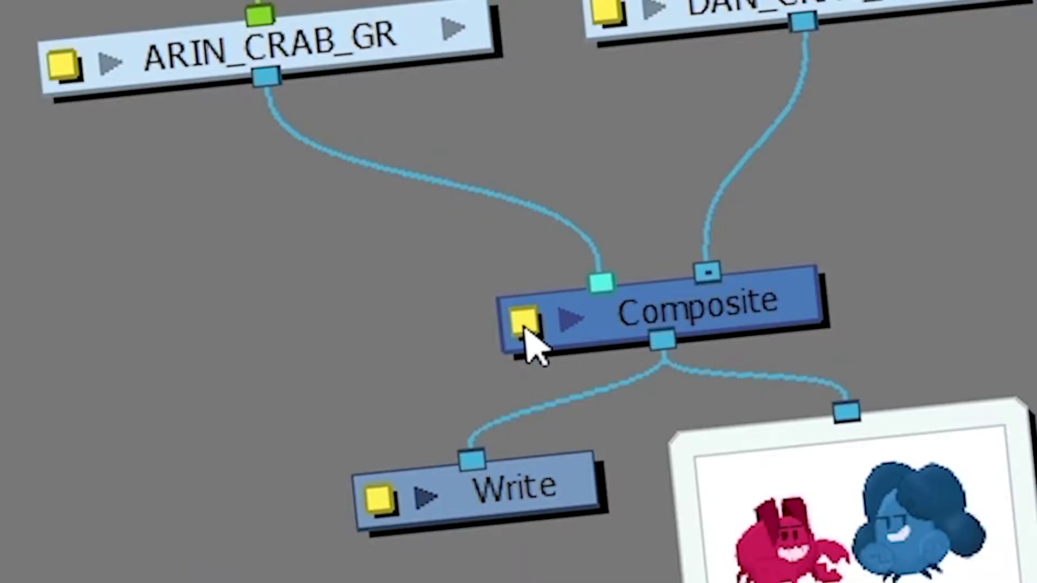
Examine the Mode options in the Composite node's layer properties.
click(740, 372)
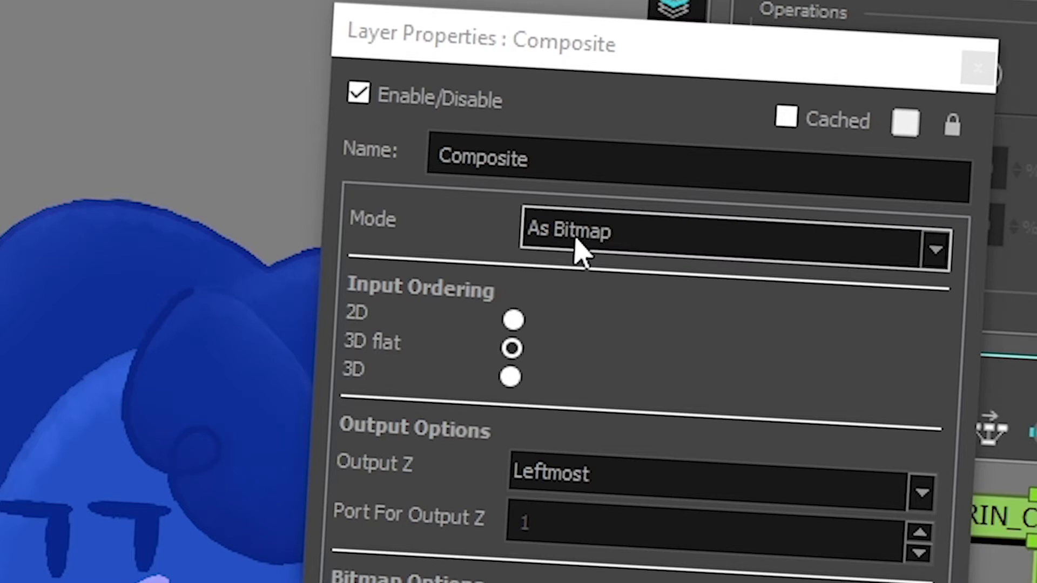
click(576, 241)
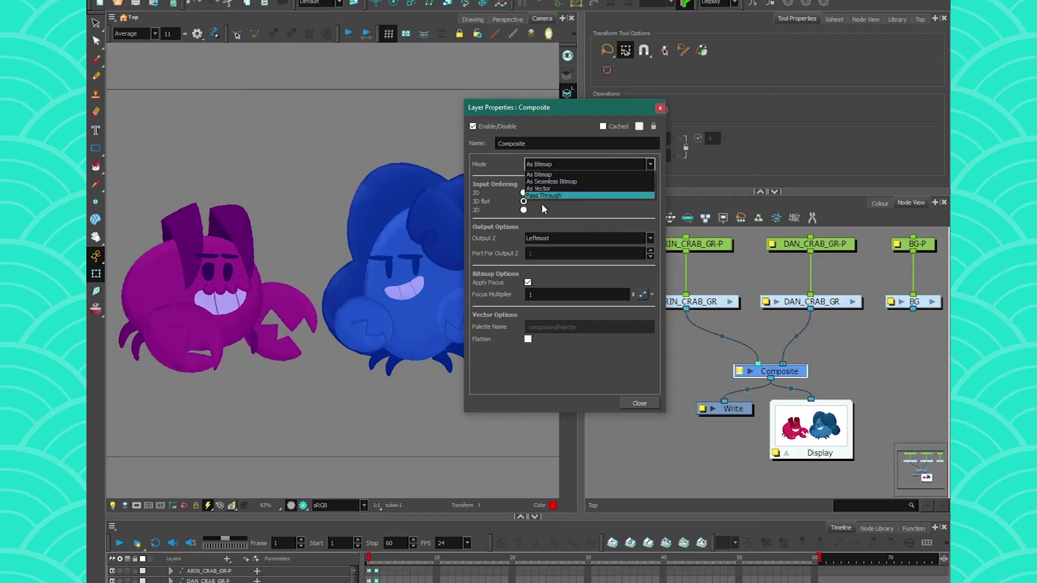
click(543, 196)
click(639, 403)
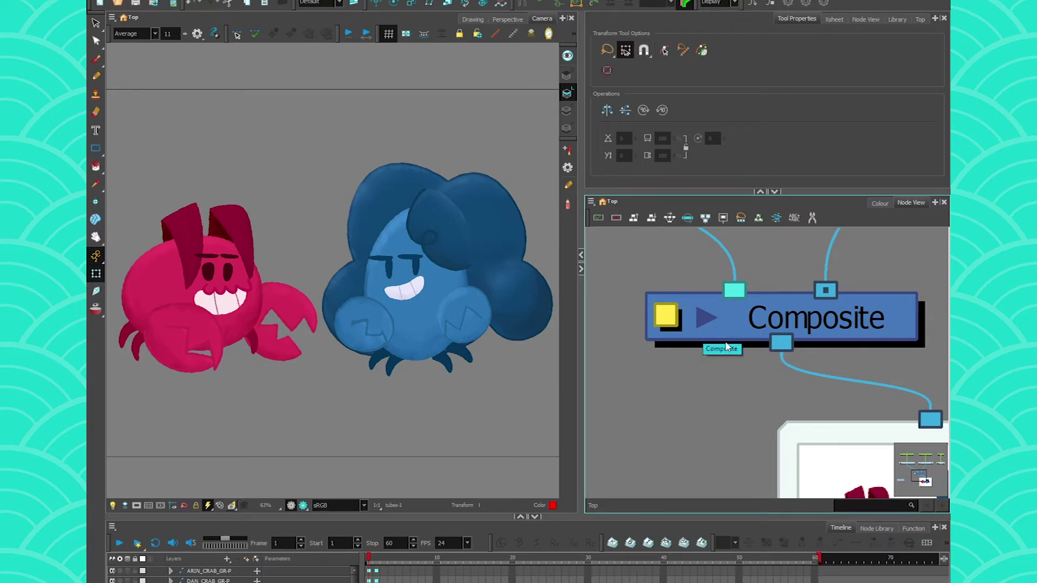
Set the Composite node's mode to Pass Through, with its properties window moved clear of the node.
click(664, 324)
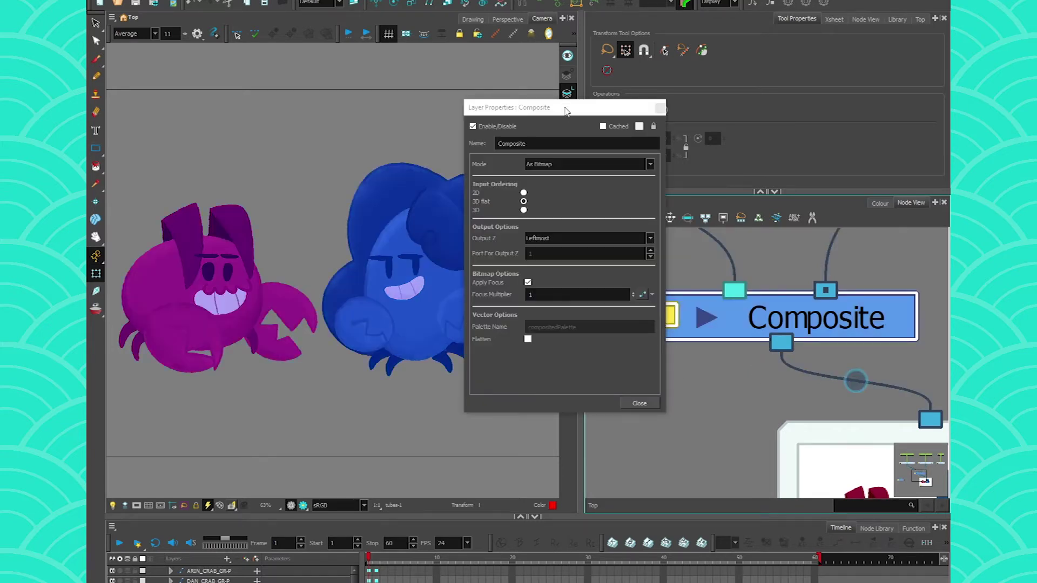
drag(566, 111, 500, 109)
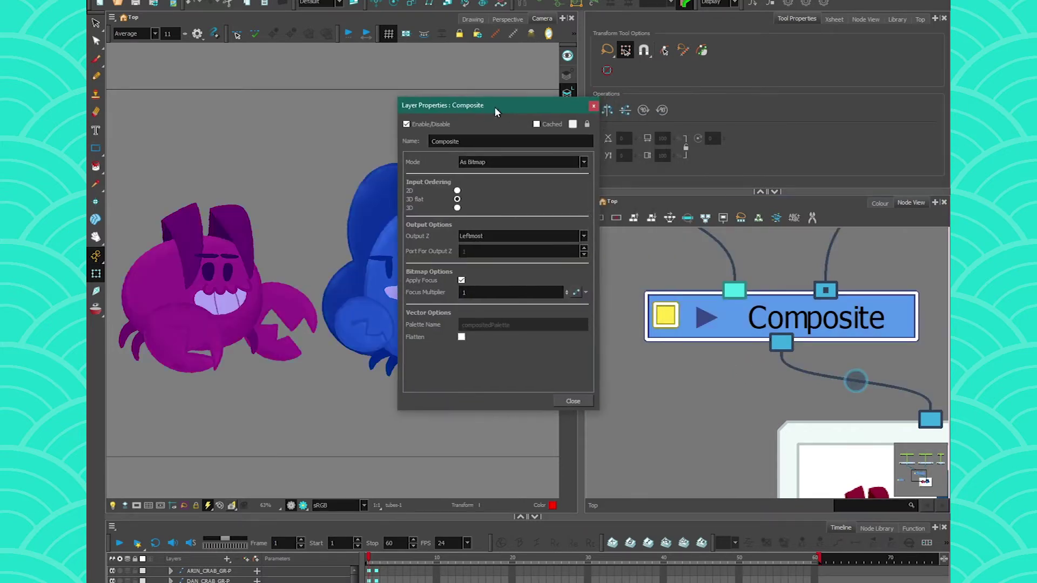
click(472, 162)
click(470, 197)
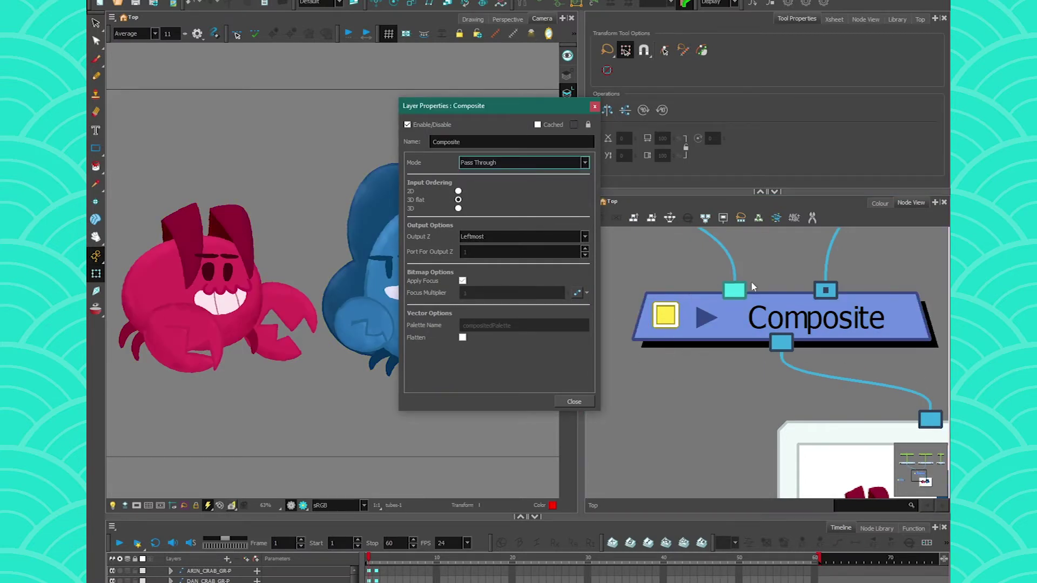
Set the Composite node's mode to As Bitmap and close its properties.
click(469, 163)
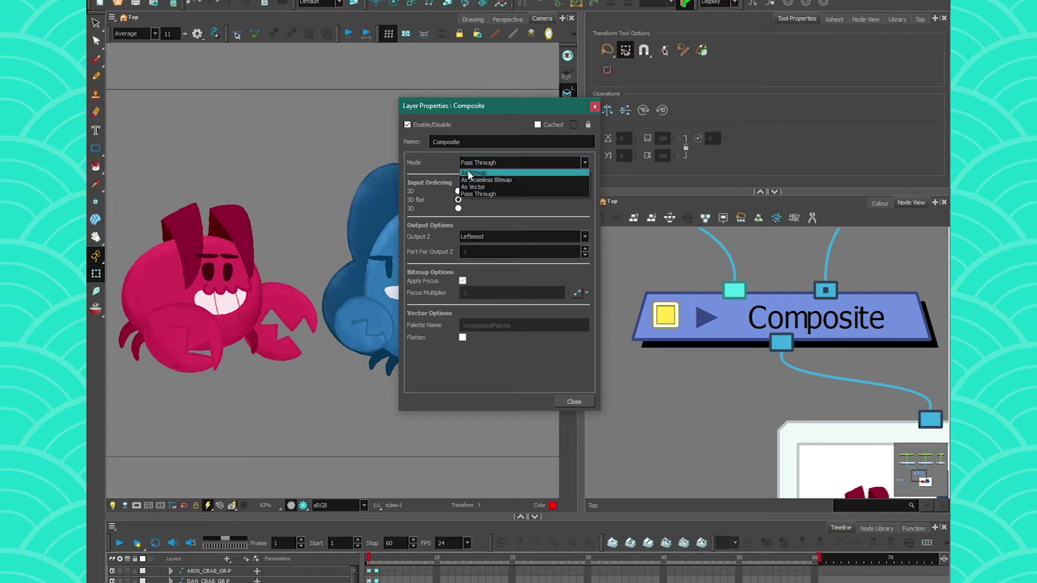
click(472, 173)
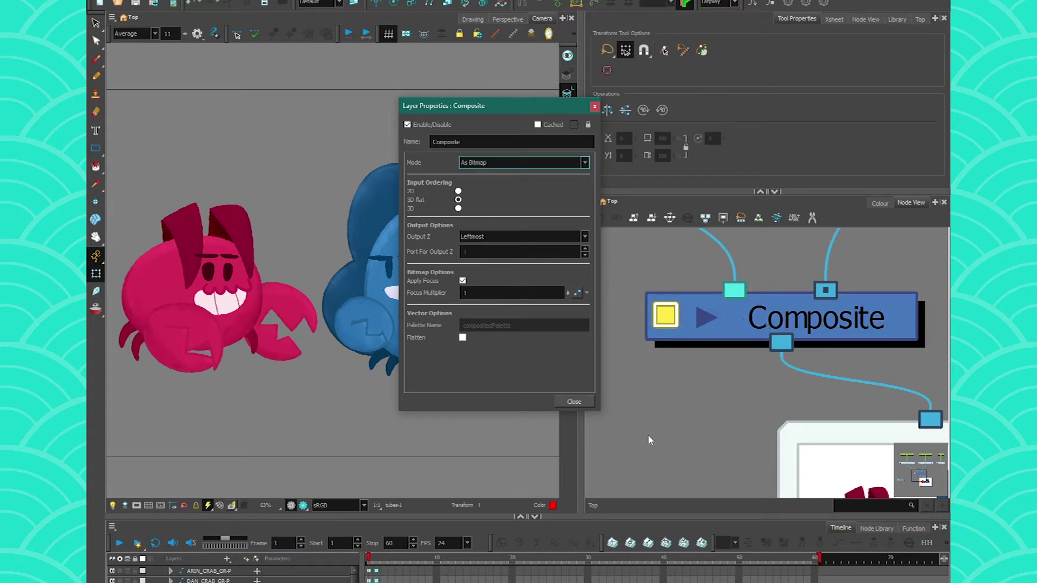
click(573, 401)
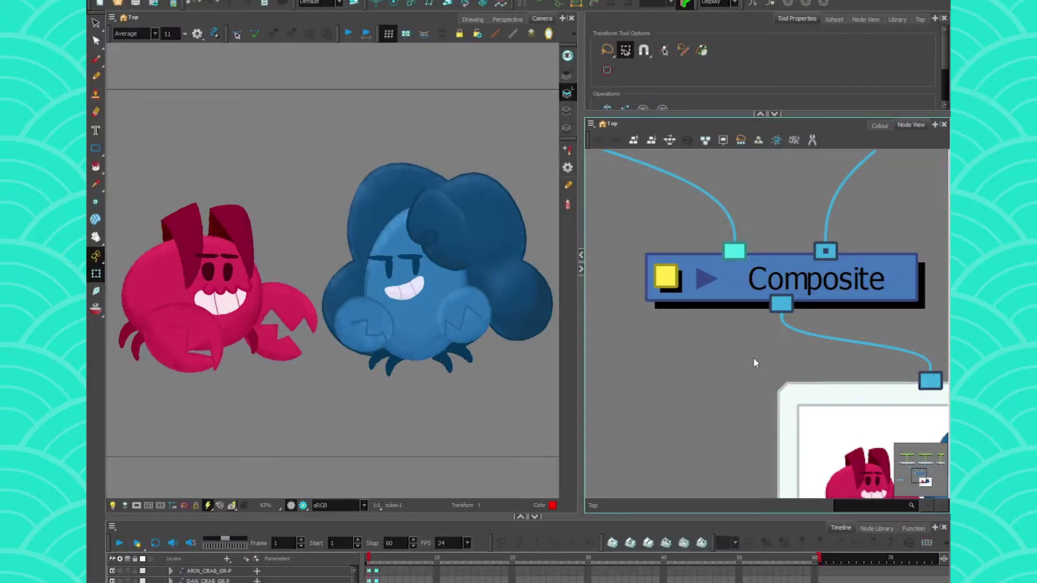
Expand the ARIN_CRAB_GR group's thumbnail and move the ARIN_CRAB_GR-P peg up clear of it.
scroll(551, 470, down, 1)
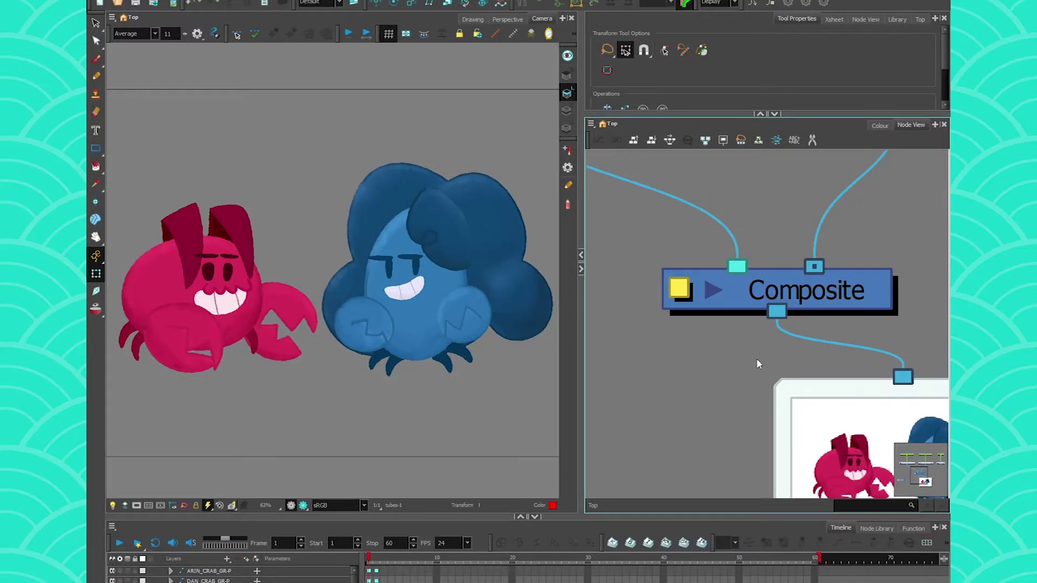
scroll(553, 459, down, 1)
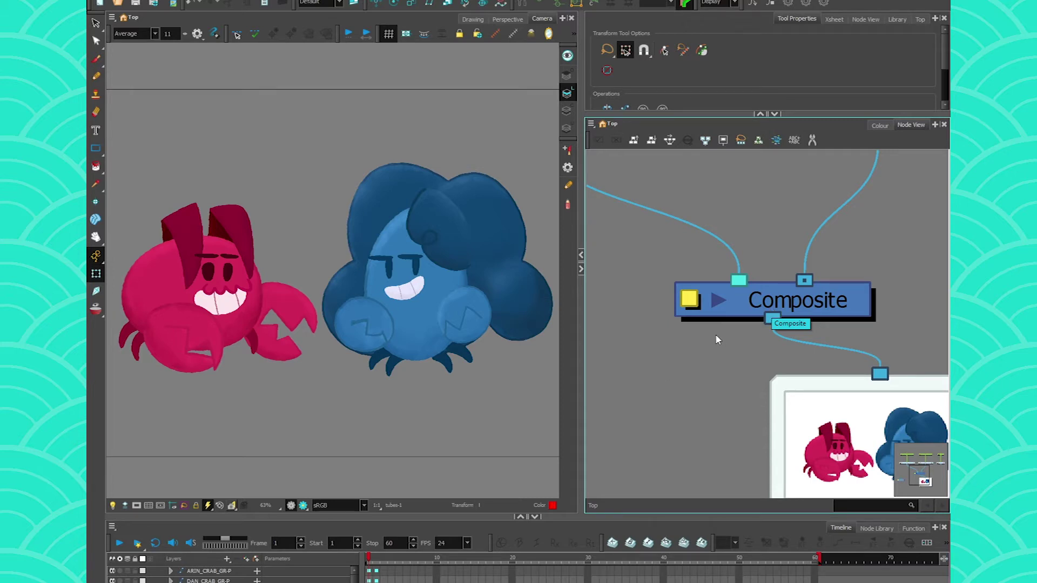
scroll(715, 340, down, 3)
click(663, 275)
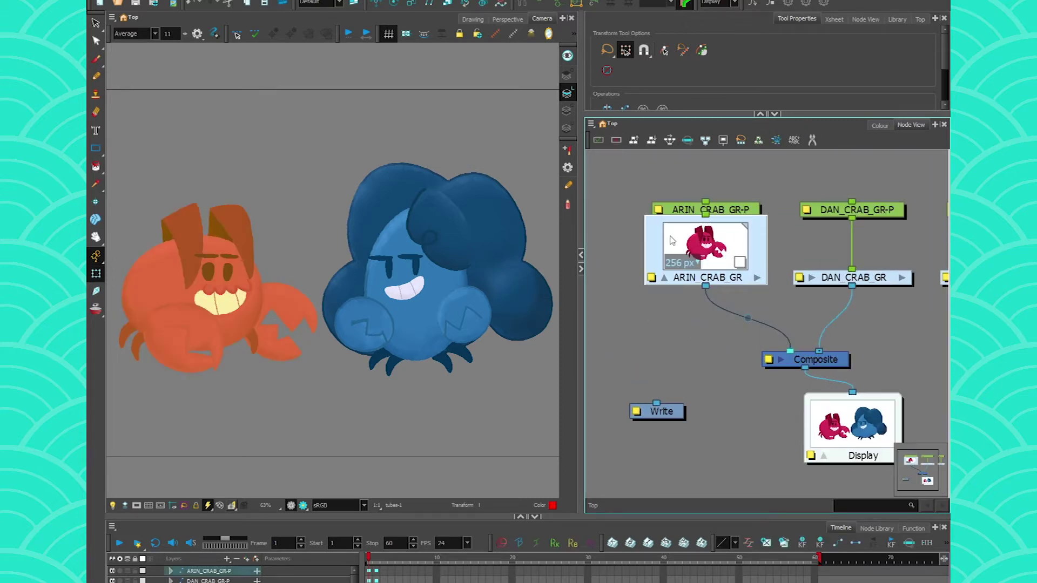
drag(682, 210, 683, 192)
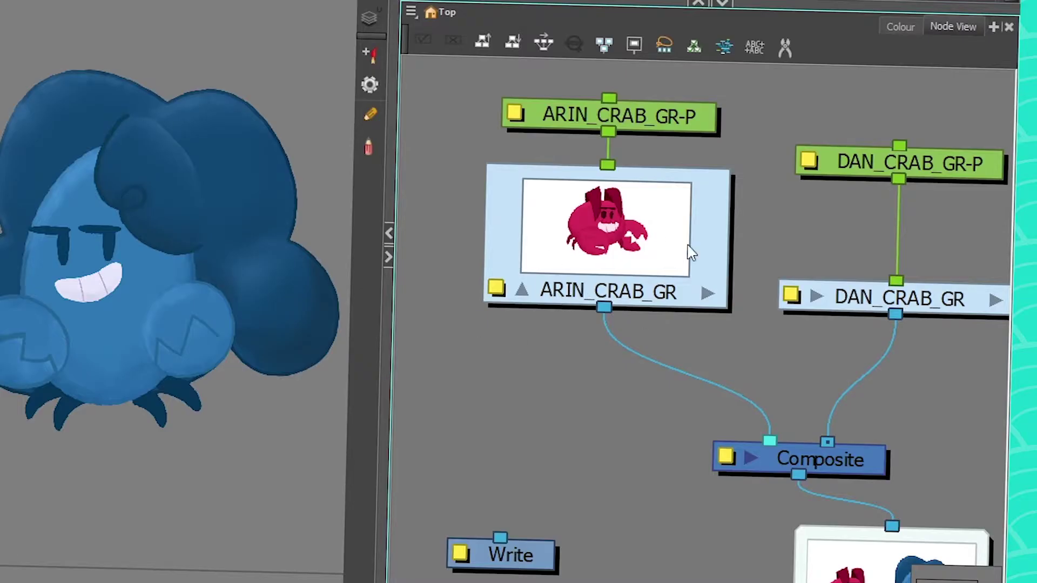
Enter the ARIN_CRAB_GR group and set the mode of its AR_Composite_4 node to Pass Through.
click(769, 286)
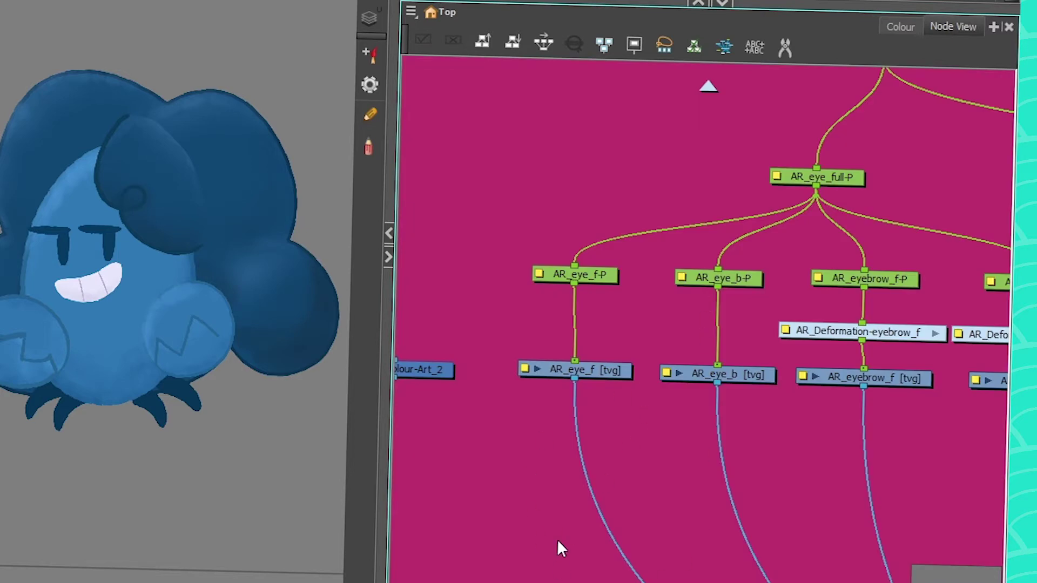
drag(651, 535, 537, 146)
drag(664, 408, 556, 220)
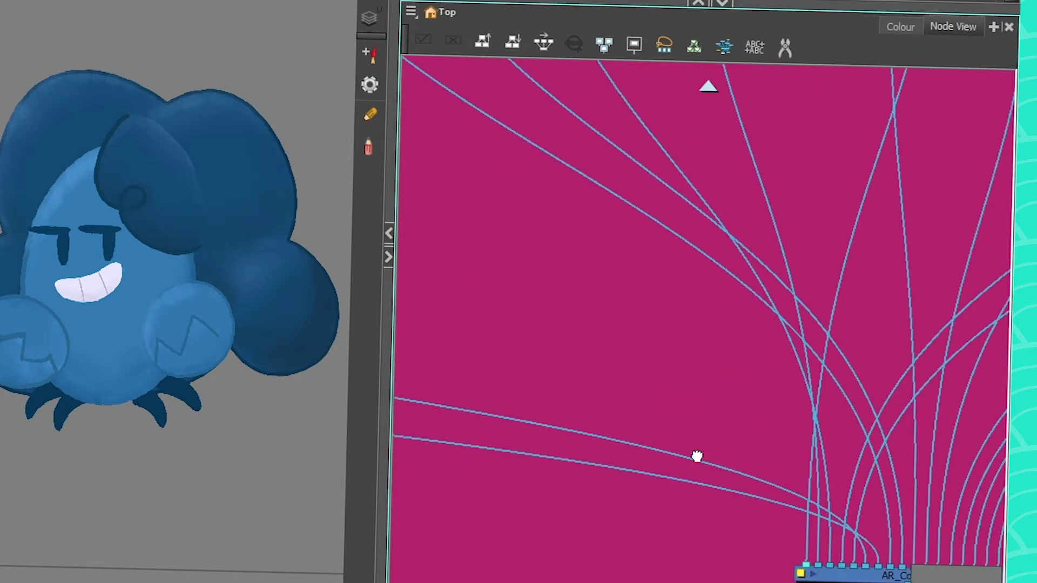
drag(697, 456, 595, 300)
drag(657, 488, 537, 486)
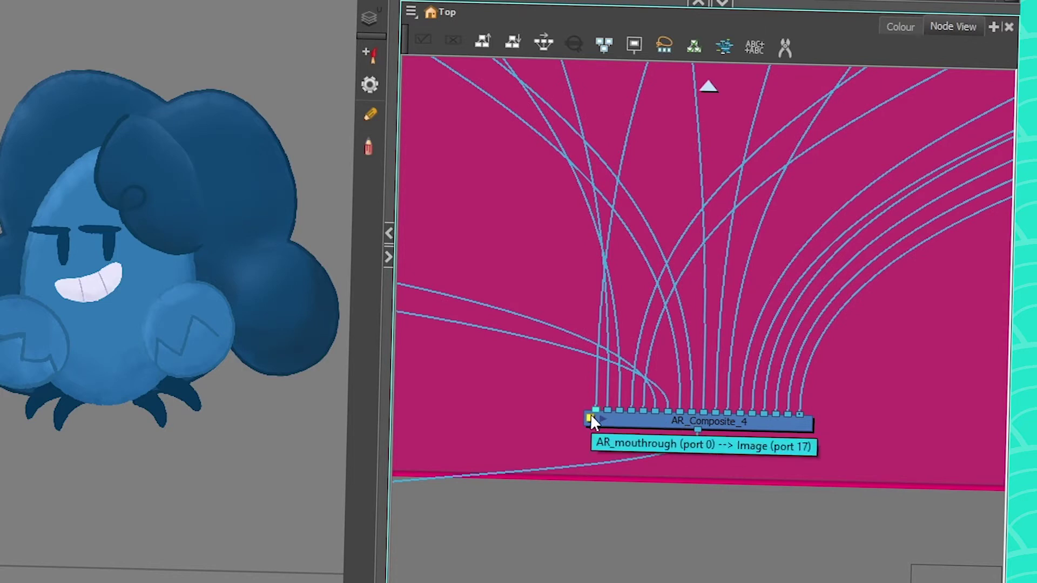
click(660, 425)
scroll(687, 457, up, 2)
click(468, 369)
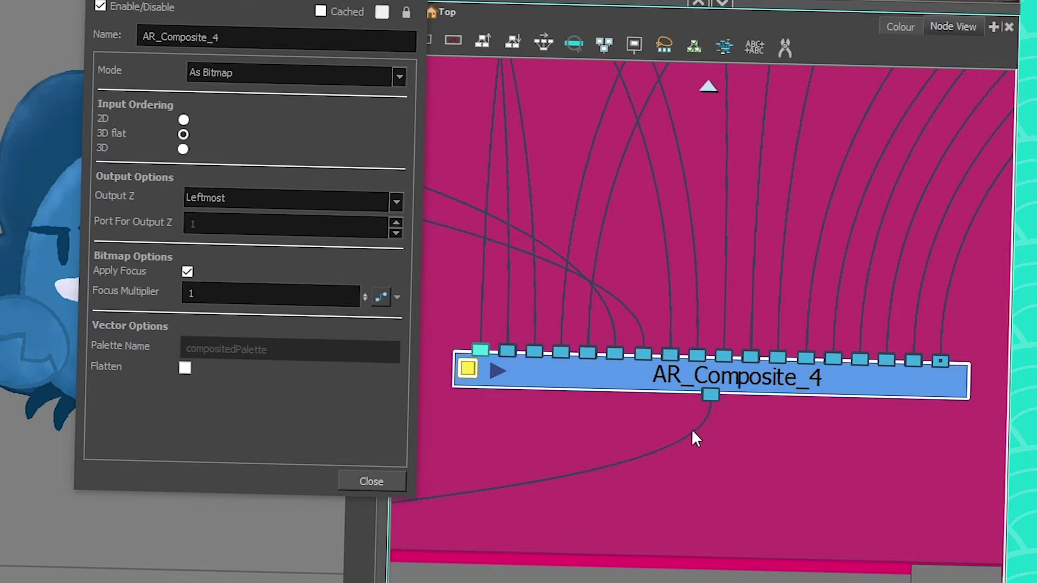
click(202, 70)
click(207, 124)
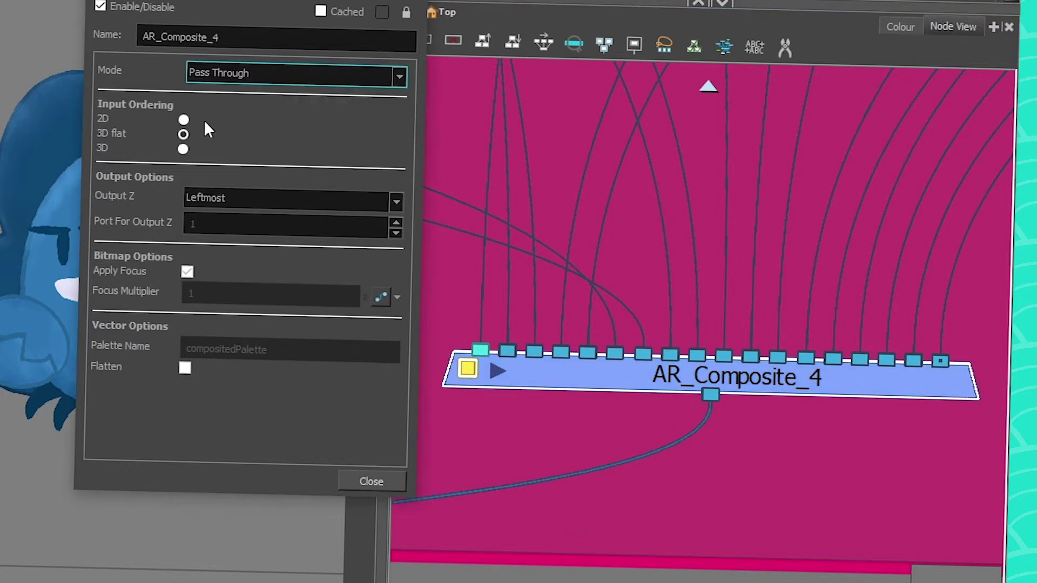
scroll(712, 422, up, 5)
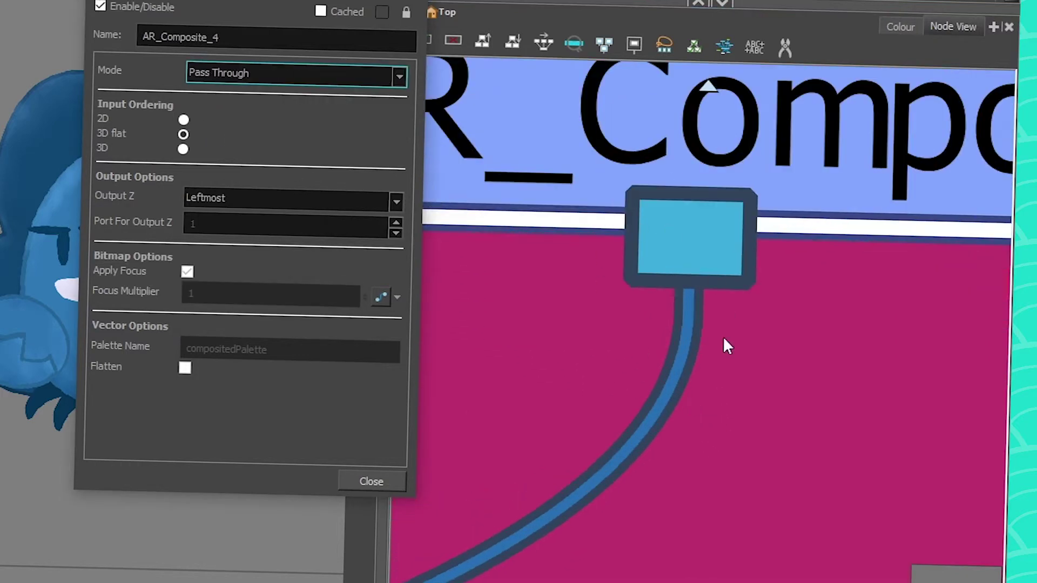
Switch AR_Composite_4 to As Bitmap and back to Pass Through to compare its output cable, and close its properties.
click(202, 74)
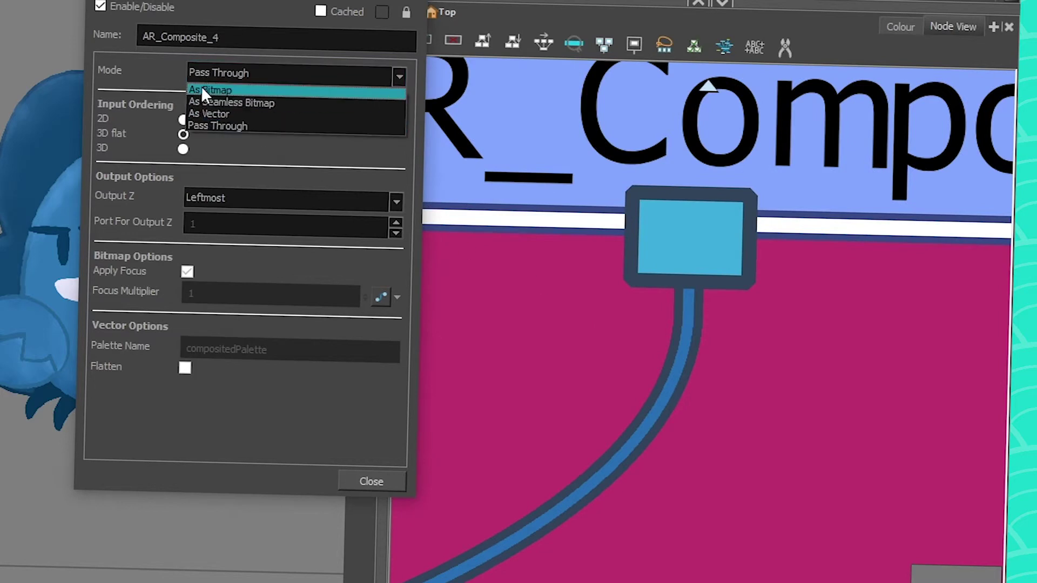
click(201, 86)
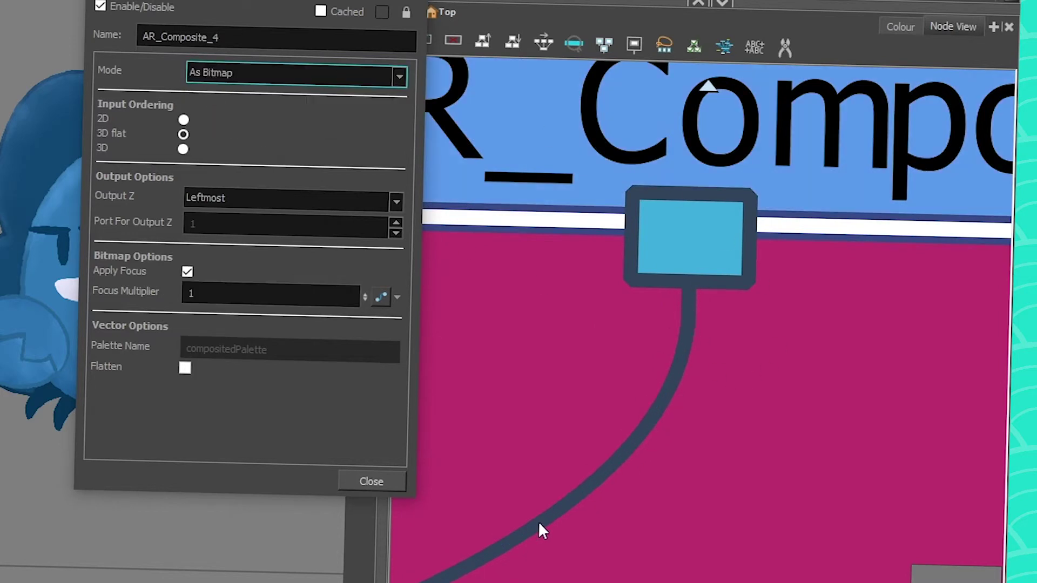
click(208, 68)
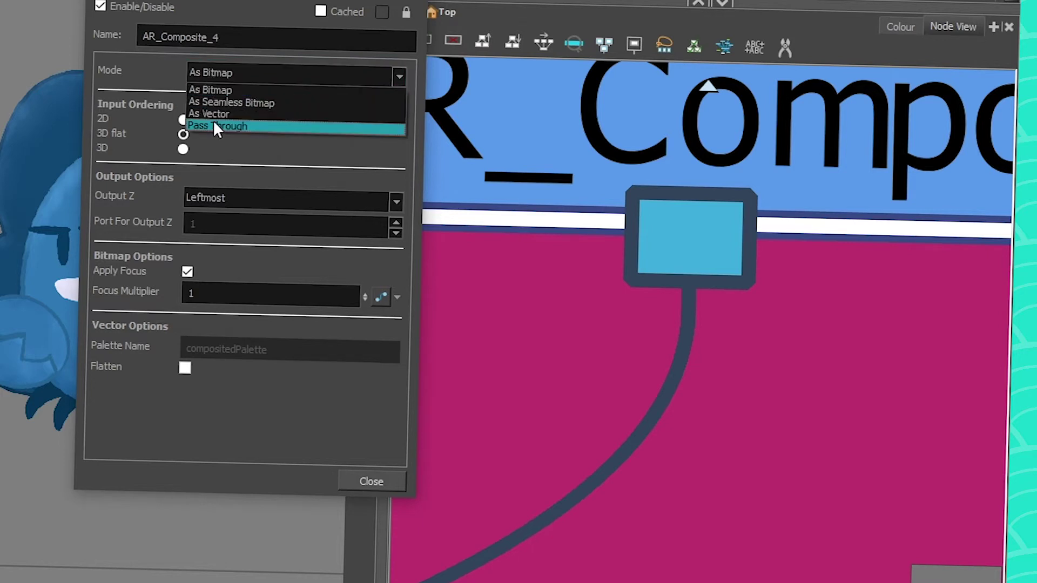
click(213, 120)
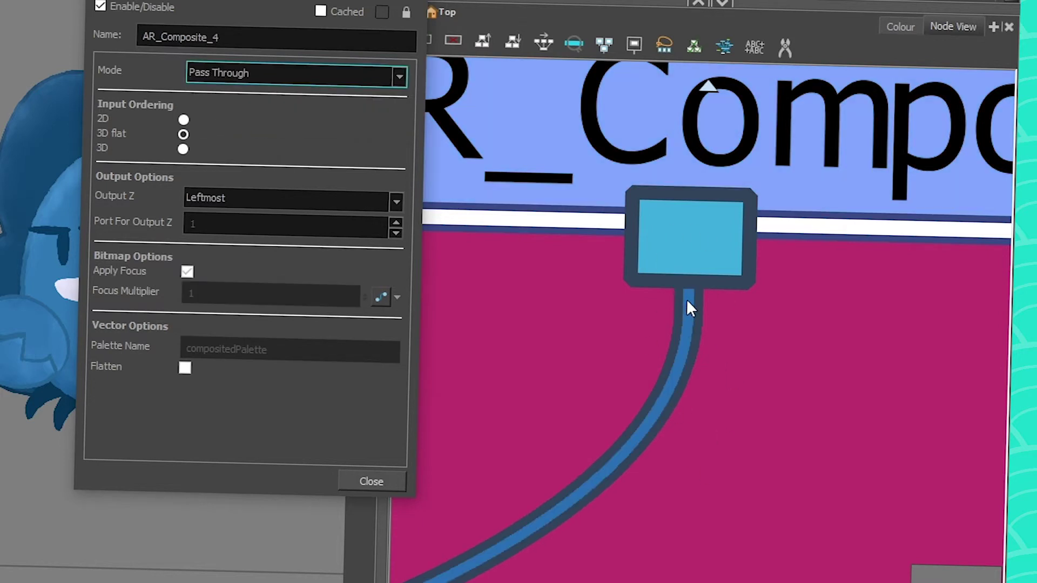
scroll(688, 307, down, 3)
scroll(656, 296, up, 4)
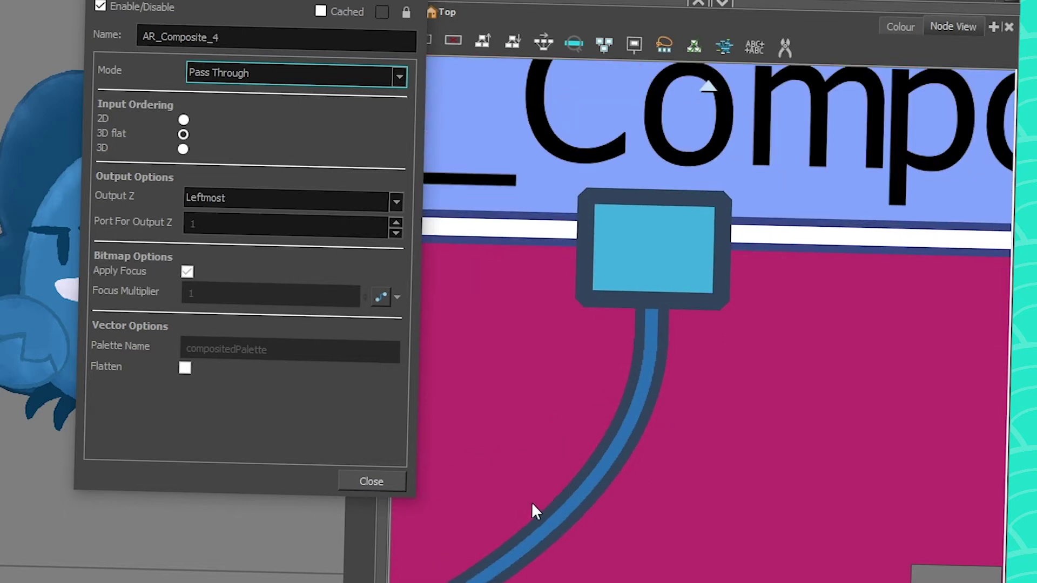
click(348, 479)
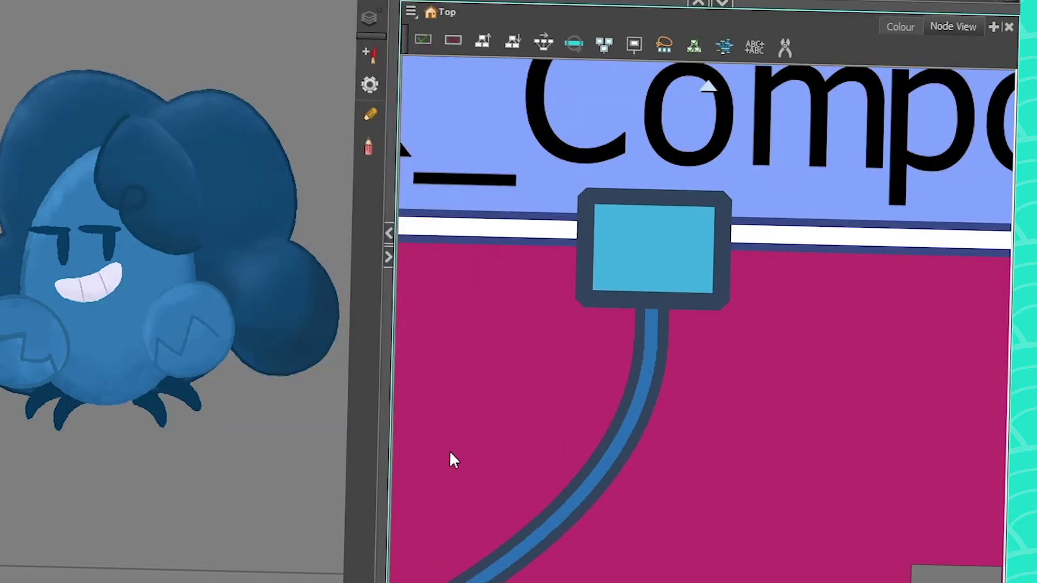
Centre the red crab in the Camera view and add a Transparency node below AR_Composite_4.
scroll(465, 448, down, 3)
scroll(641, 374, down, 3)
drag(624, 388, 722, 393)
drag(580, 371, 355, 375)
drag(275, 391, 313, 385)
click(613, 433)
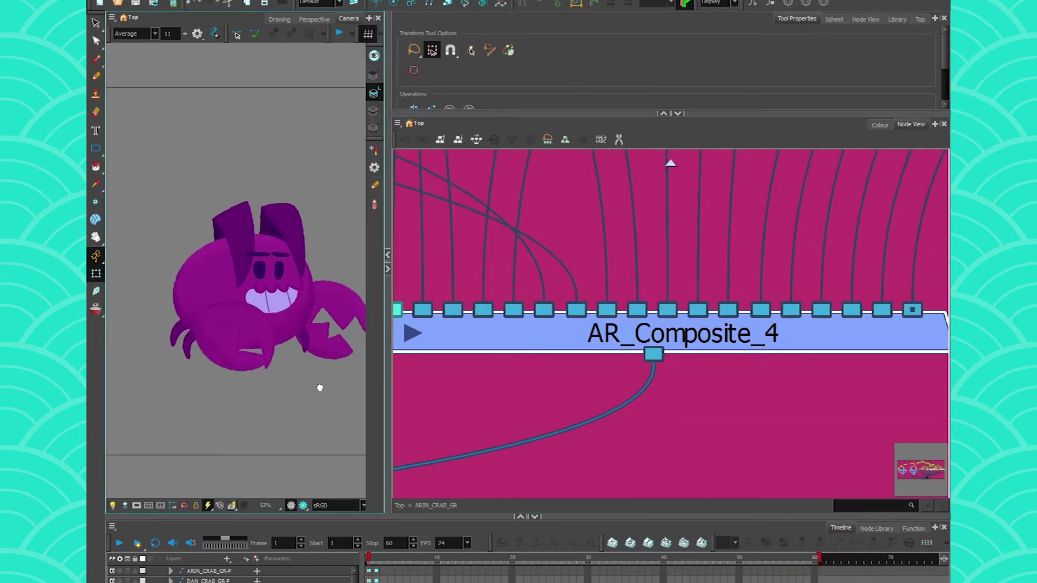
drag(589, 436, 641, 417)
scroll(641, 417, down, 1)
scroll(641, 417, down, 1)
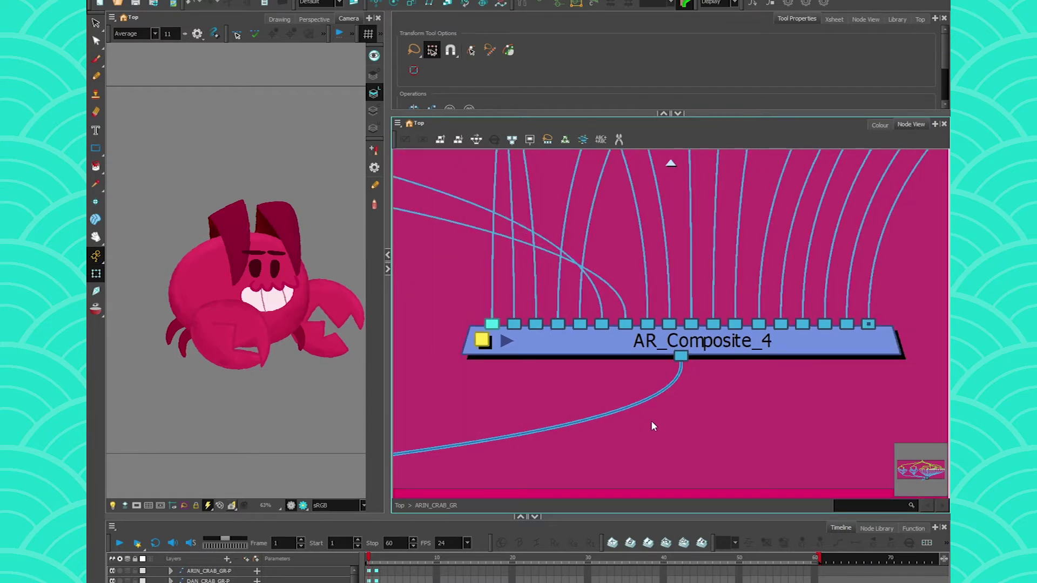
key(Tab)
text(trans)
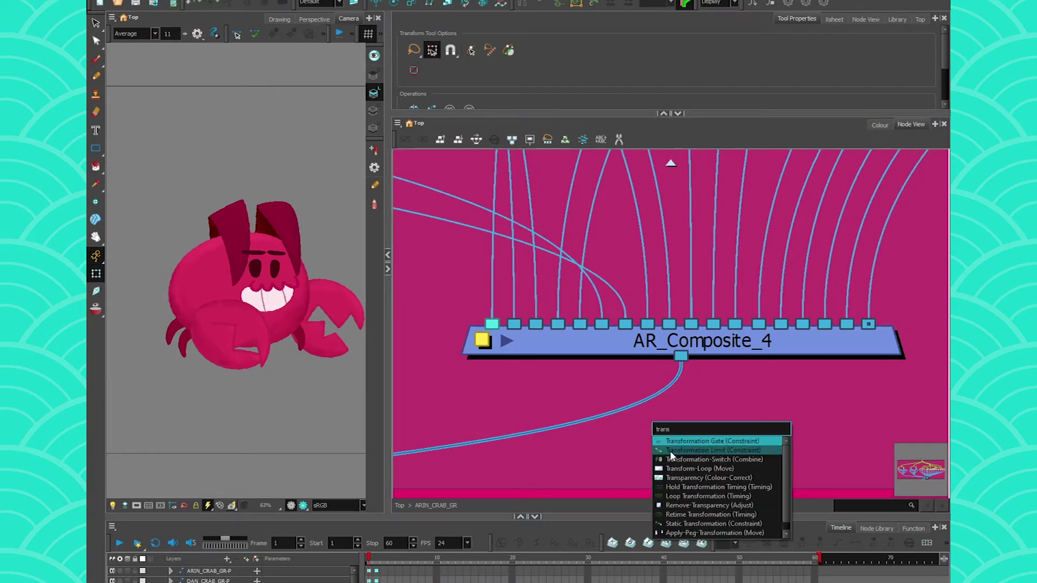
click(679, 478)
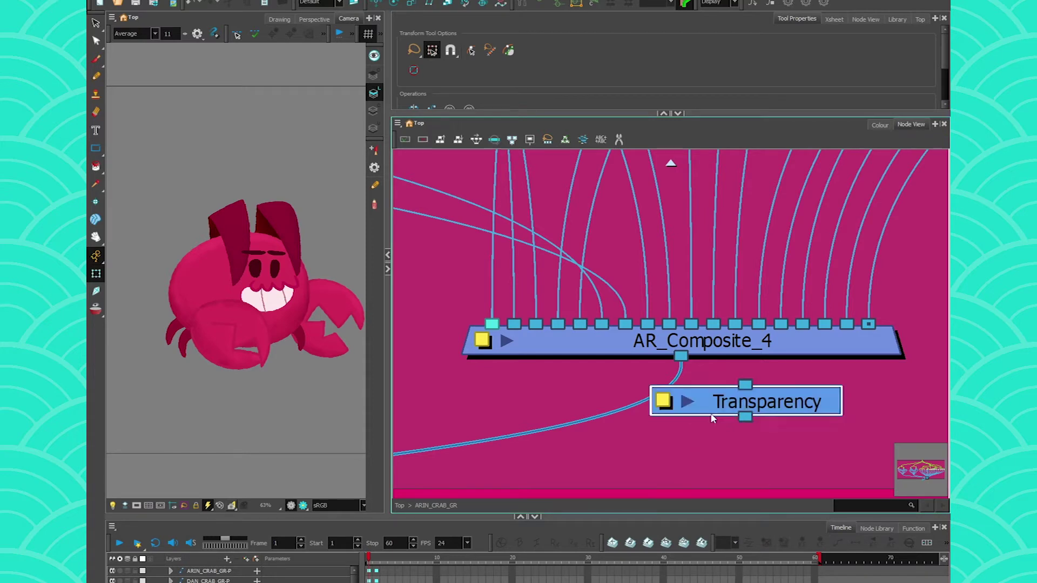
Position the Transparency node just below AR_Composite_4, clear of its output cable.
click(656, 435)
click(580, 345)
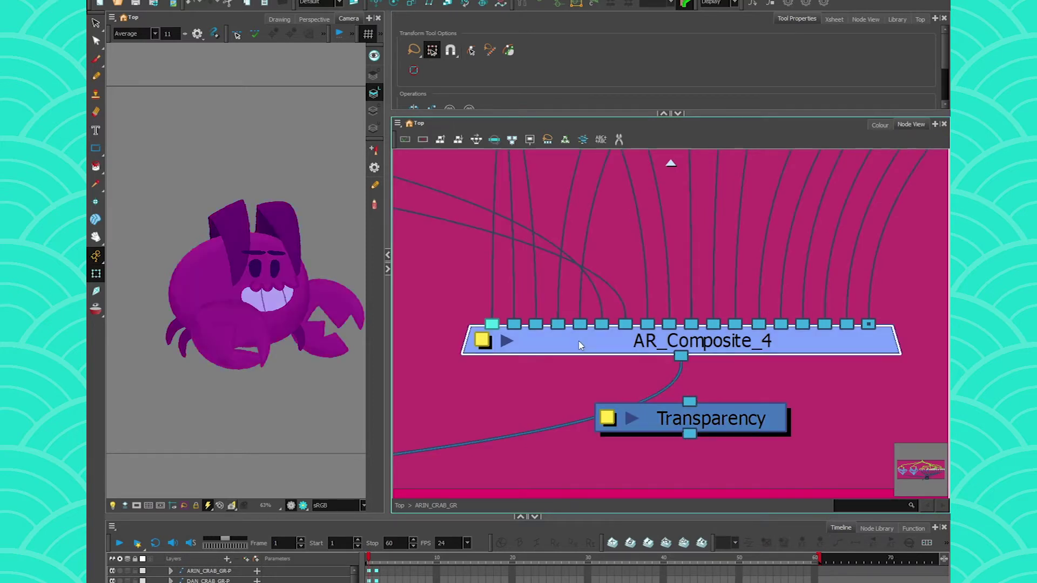
click(717, 423)
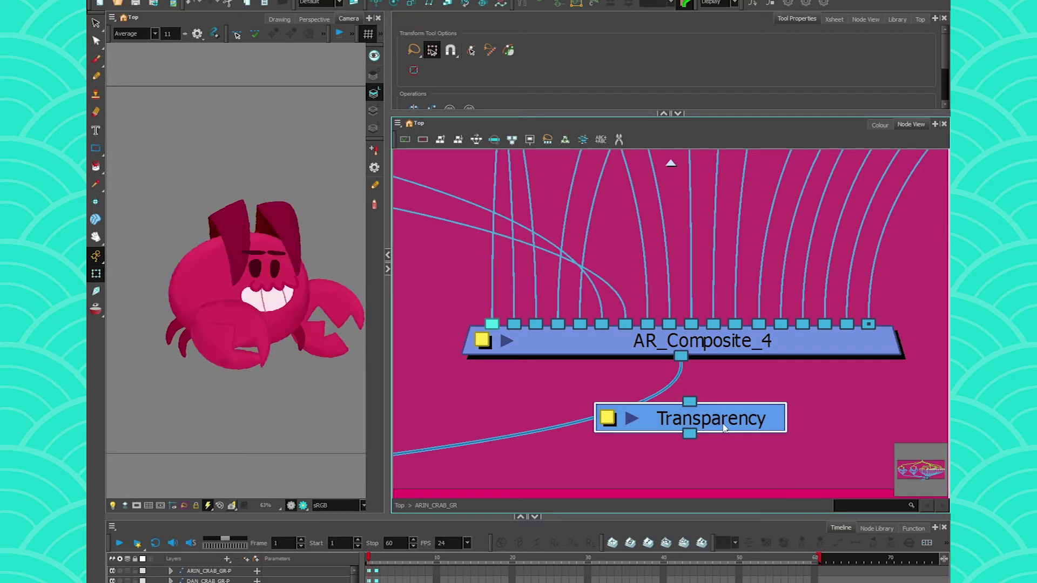
drag(721, 426, 753, 376)
drag(807, 324, 739, 434)
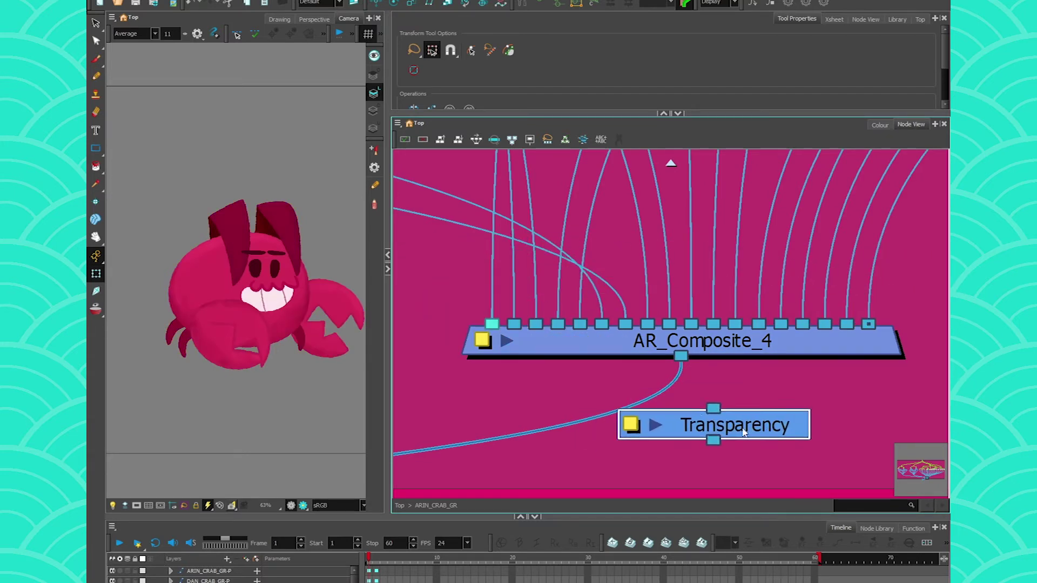
Set AR_Composite_4's mode to As Bitmap, close its properties and shift both nodes slightly.
double_click(482, 343)
click(508, 163)
click(476, 174)
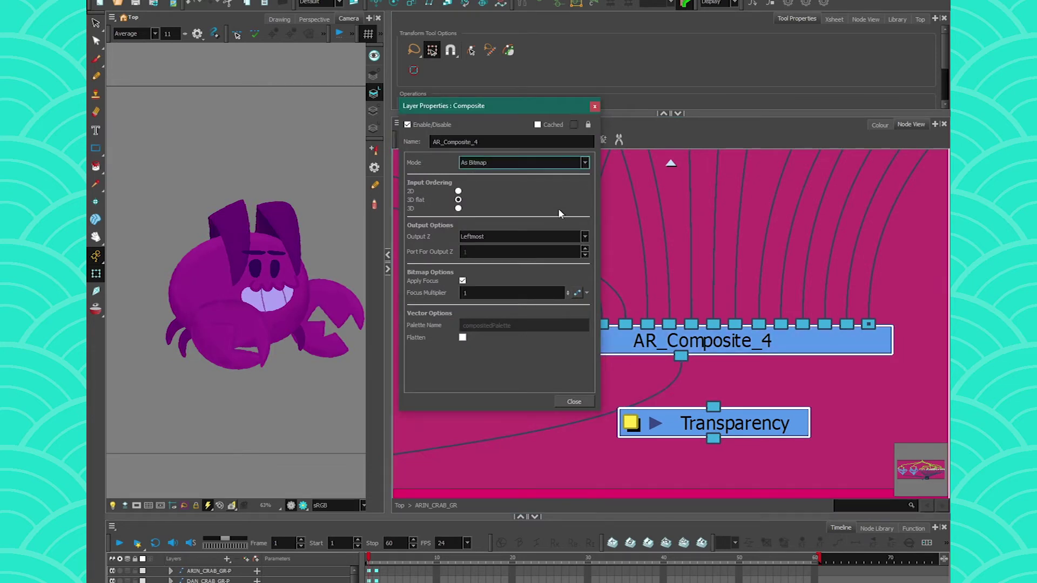
click(574, 401)
drag(745, 423, 758, 425)
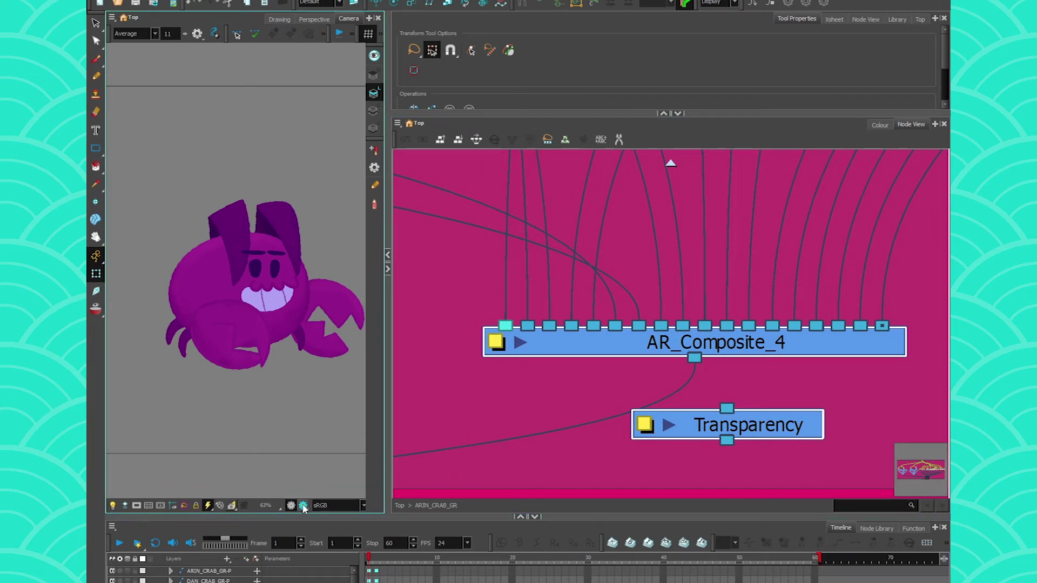
Turn on Render View for the camera and insert the Transparency node into AR_Composite_4's output cable.
click(303, 506)
click(445, 410)
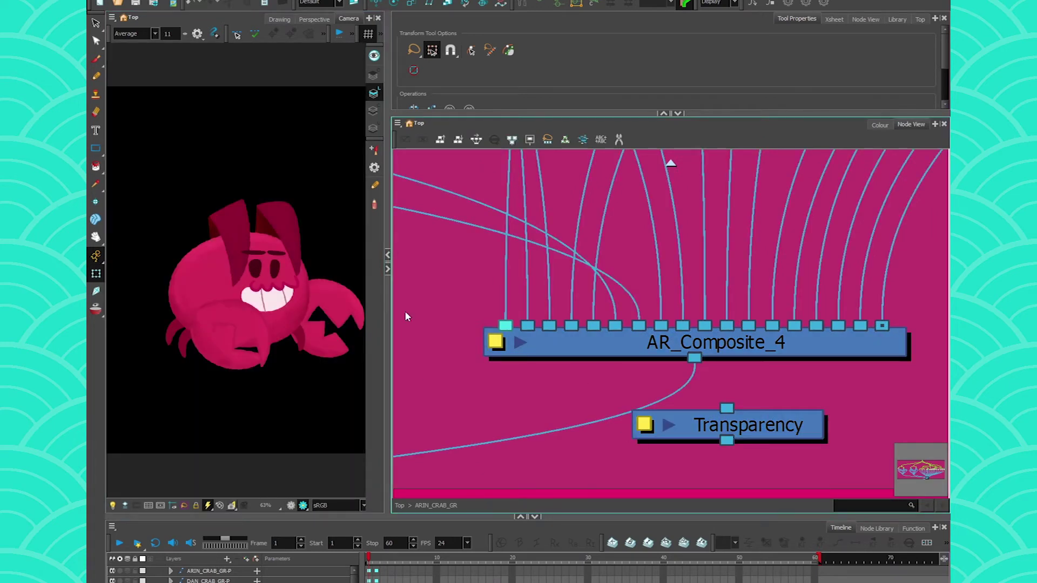
drag(732, 351, 732, 329)
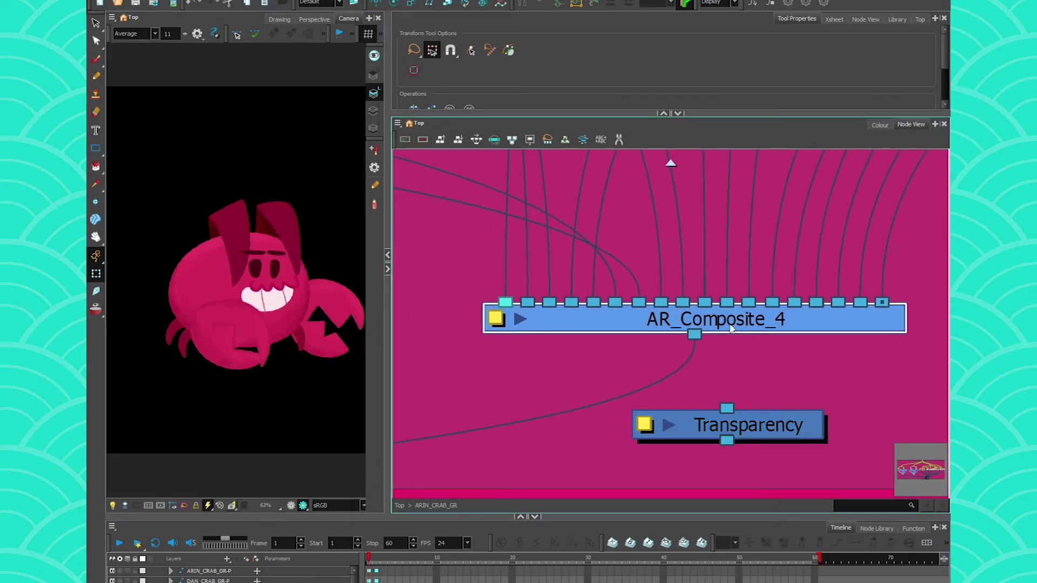
drag(776, 436, 725, 394)
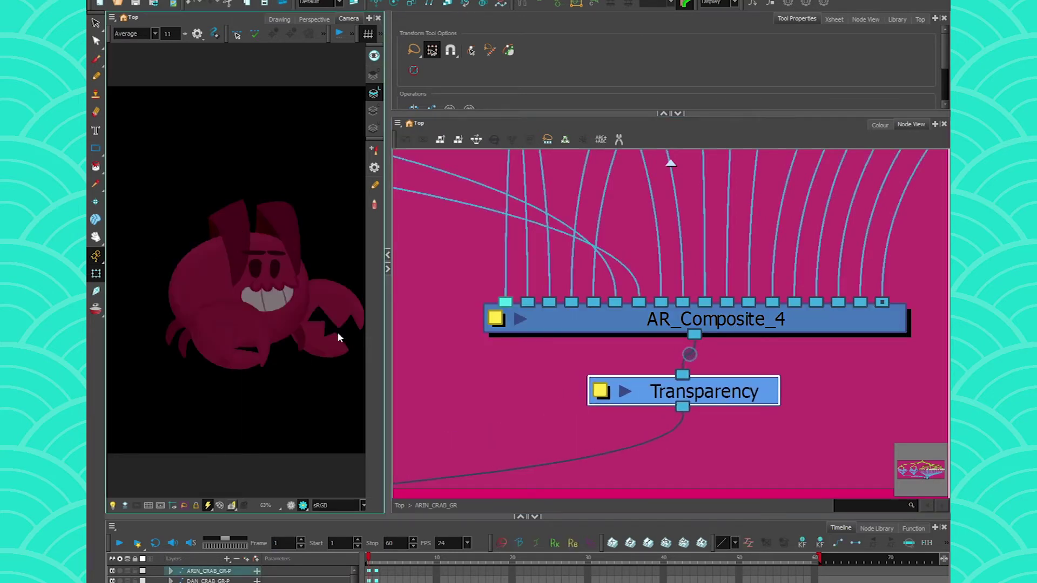
Set the Transparency node's transparency value to 60.
click(600, 390)
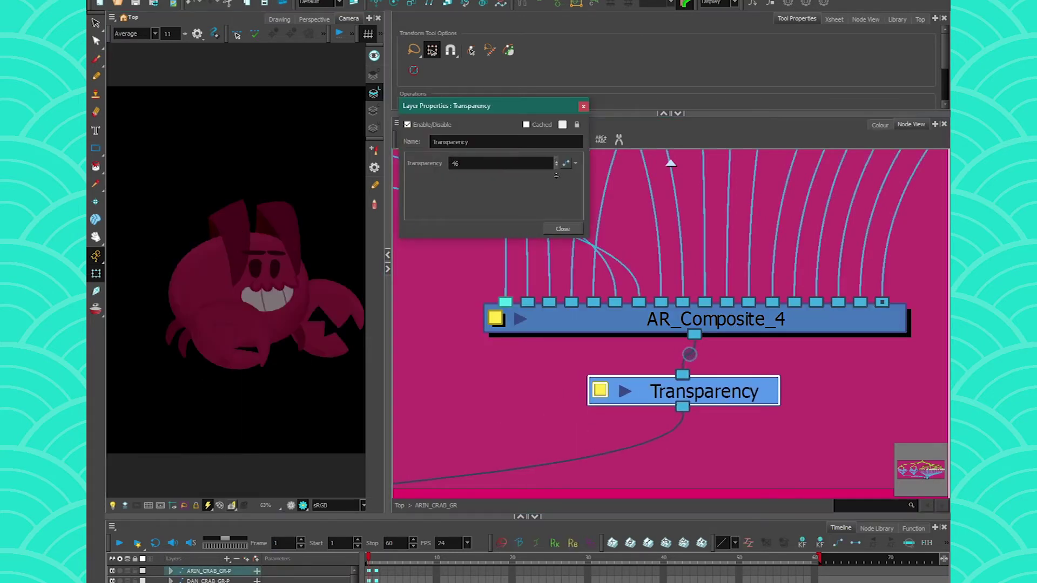
drag(556, 164, 557, 202)
click(560, 377)
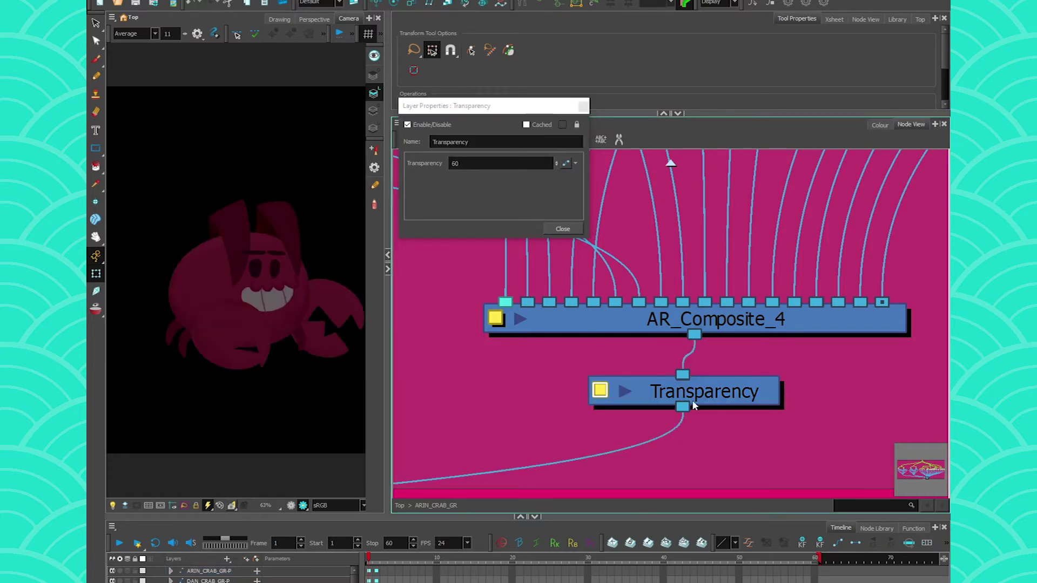
Detach the Transparency node from the cable and set AR_Composite_4's mode to Pass Through.
drag(721, 394, 830, 408)
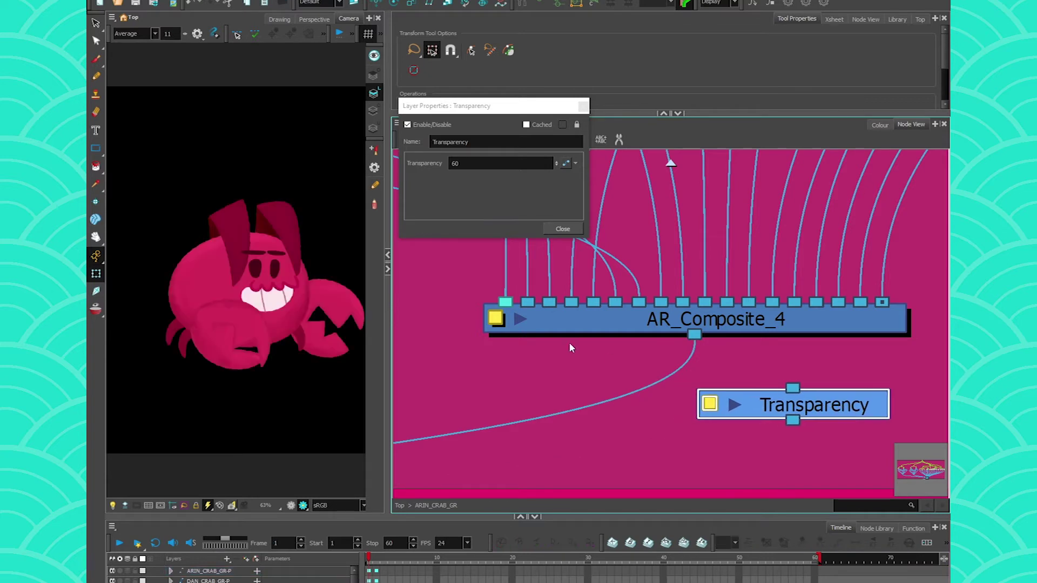
click(499, 322)
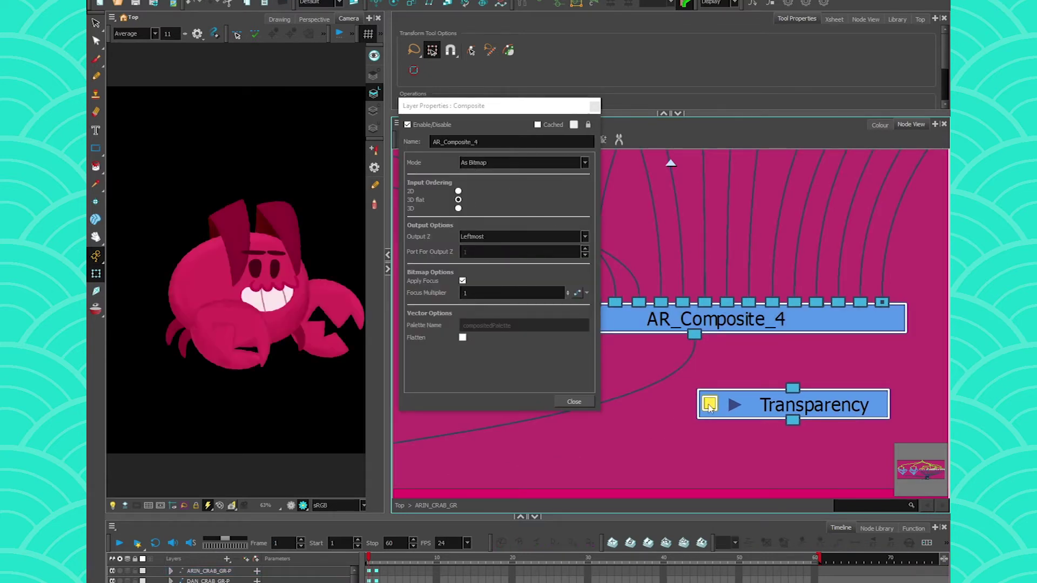
click(469, 163)
click(477, 193)
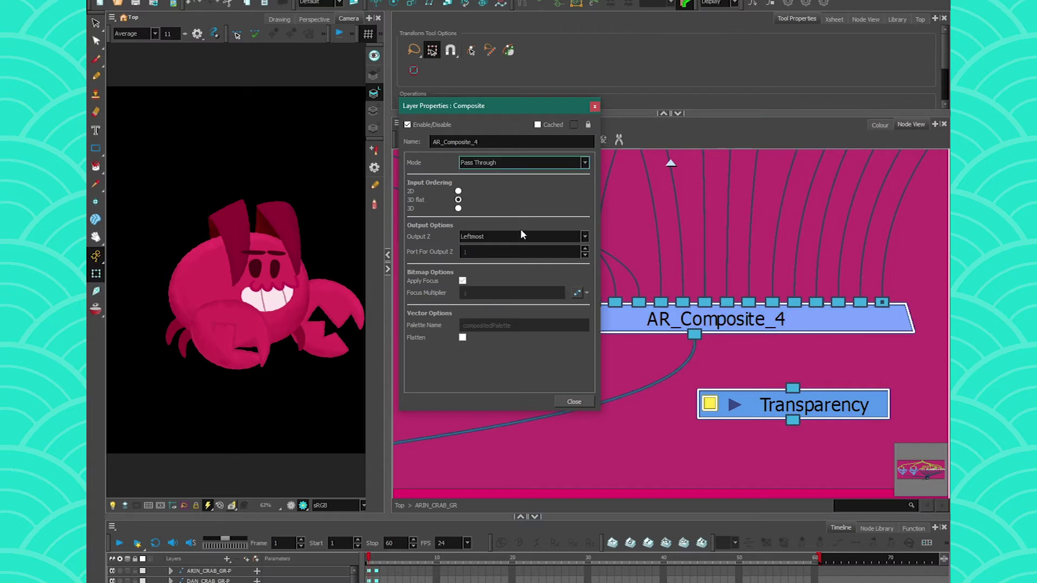
Reinsert the Transparency node into AR_Composite_4's output cable and set its transparency to 61.
mouse_move(828, 399)
mouse_down()
mouse_move(803, 398)
mouse_move(863, 405)
mouse_move(832, 399)
mouse_up()
click(581, 400)
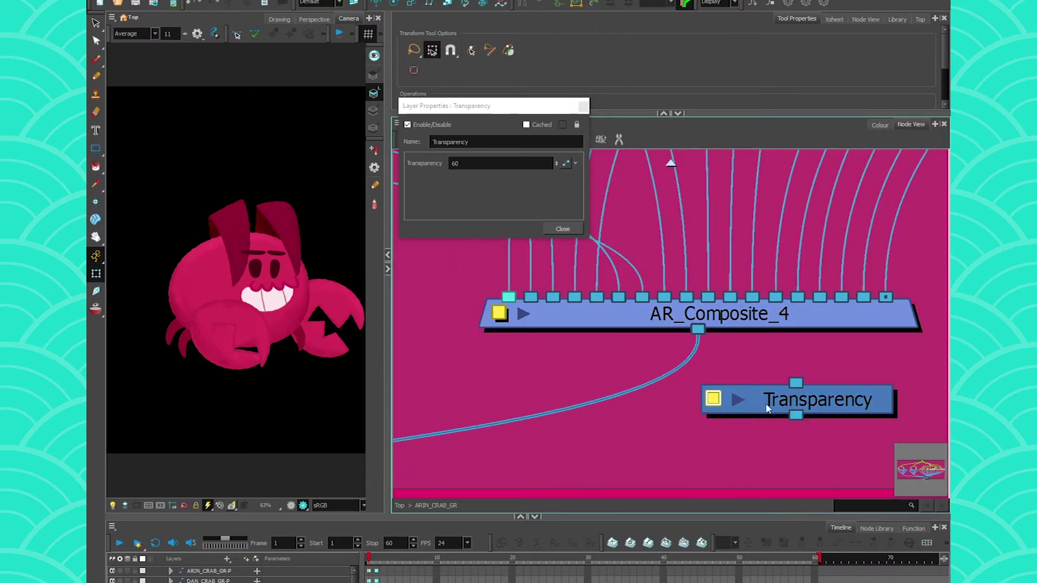
drag(768, 409, 670, 394)
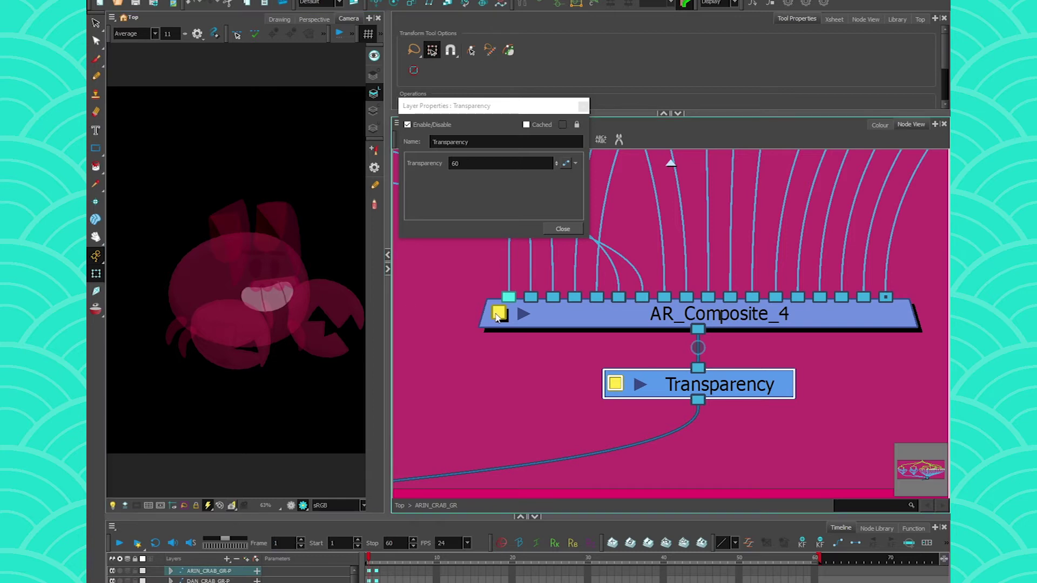
click(556, 161)
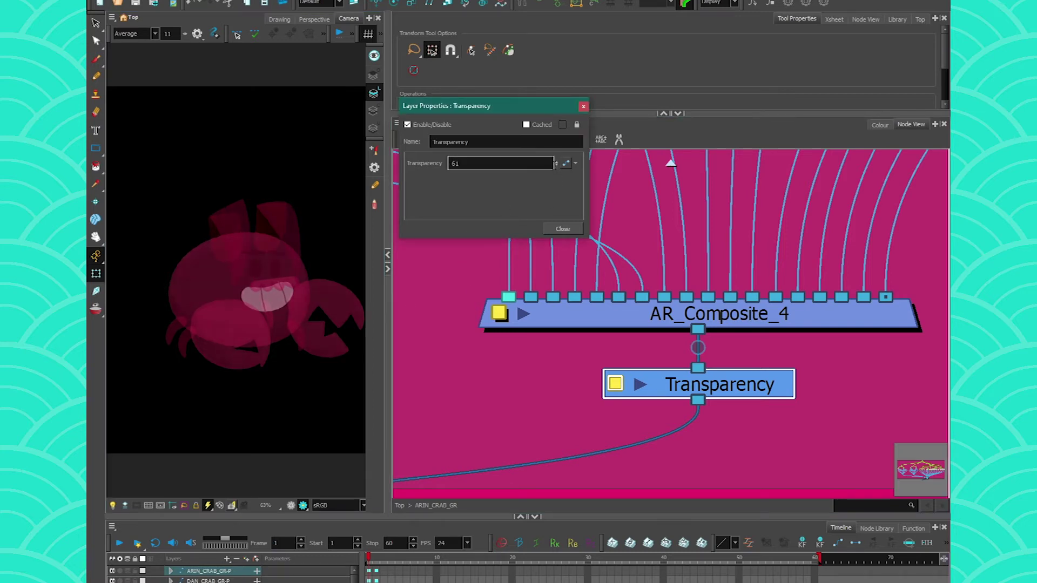
Toggle AR_Composite_4 between As Bitmap and Pass Through to compare the crab's transparency, leave it As Bitmap and close its properties.
click(478, 160)
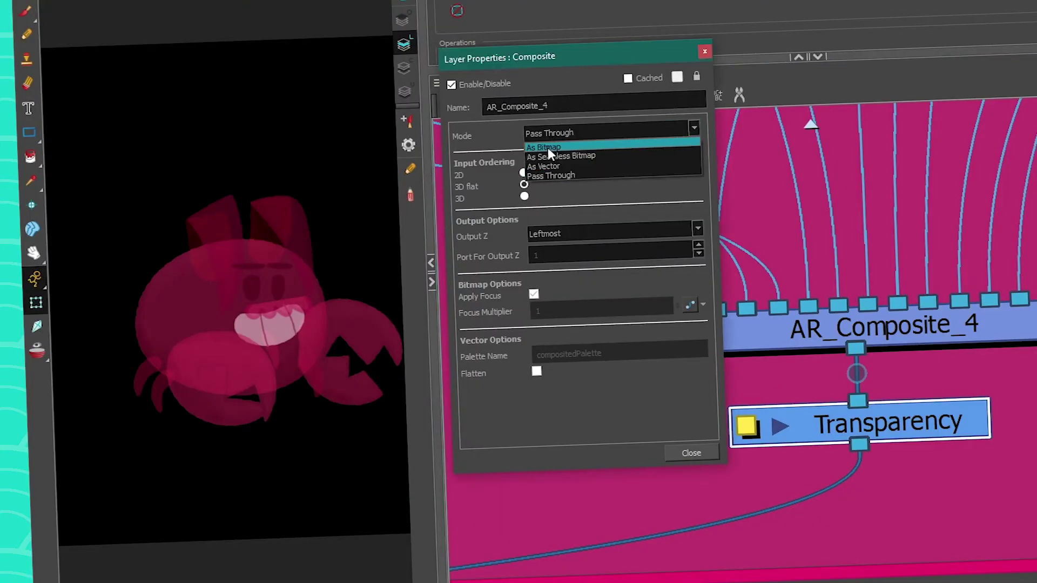
click(476, 172)
click(471, 157)
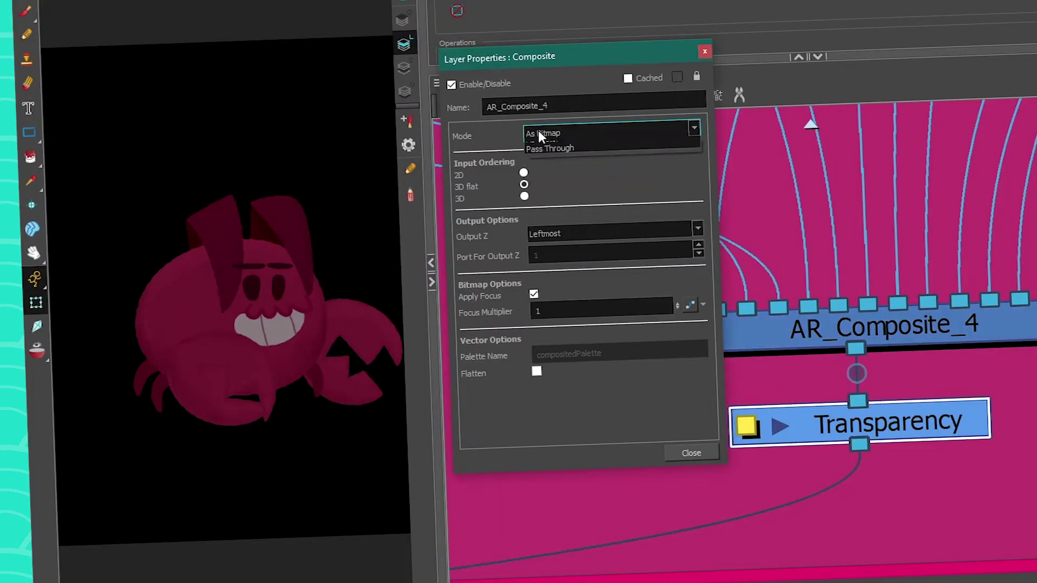
click(541, 173)
click(537, 132)
click(536, 143)
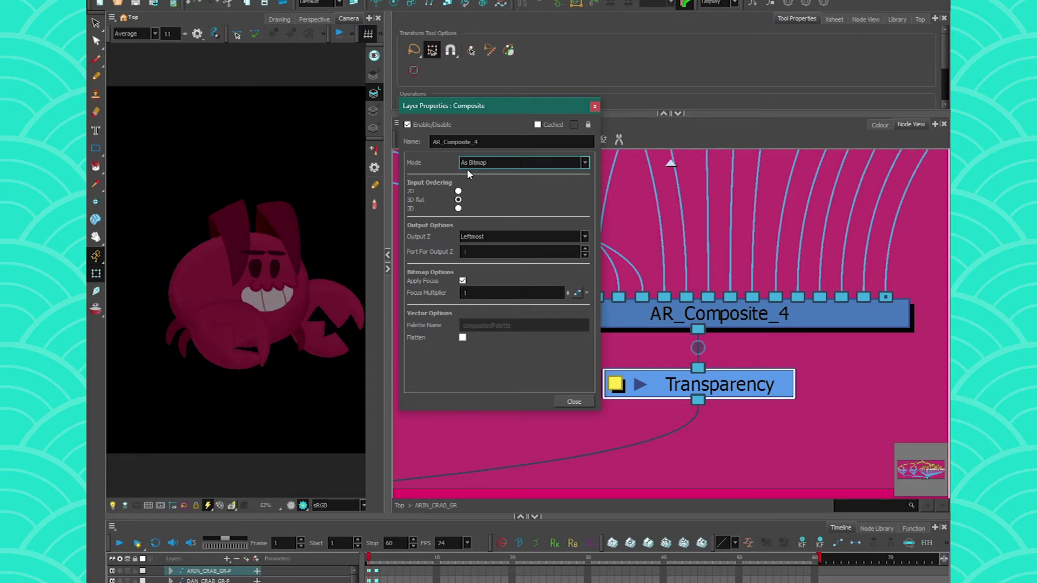
click(574, 401)
click(624, 340)
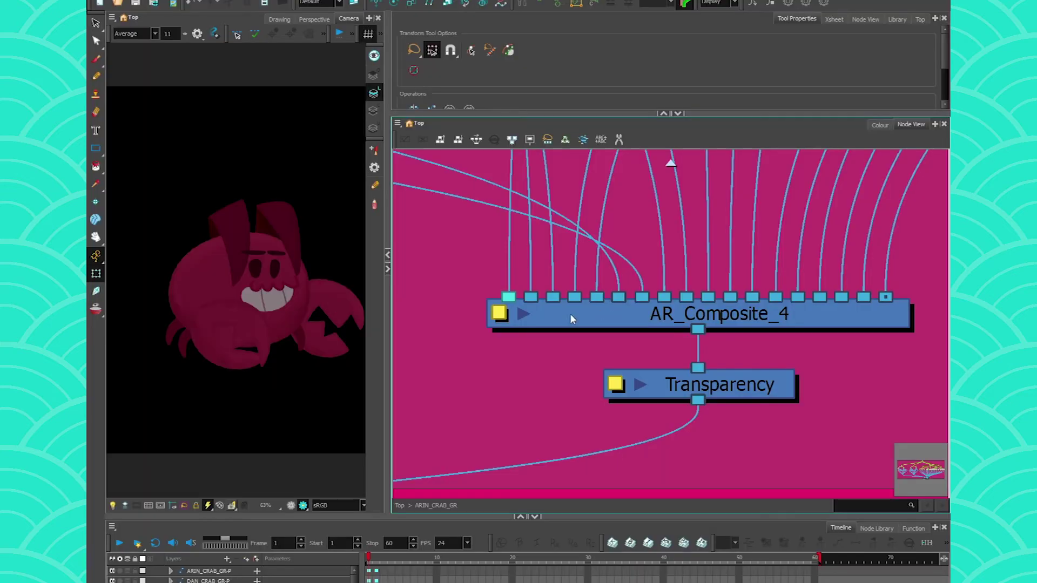
Move the Transparency node slightly down, farther from AR_Composite_4, and deselect it.
click(537, 303)
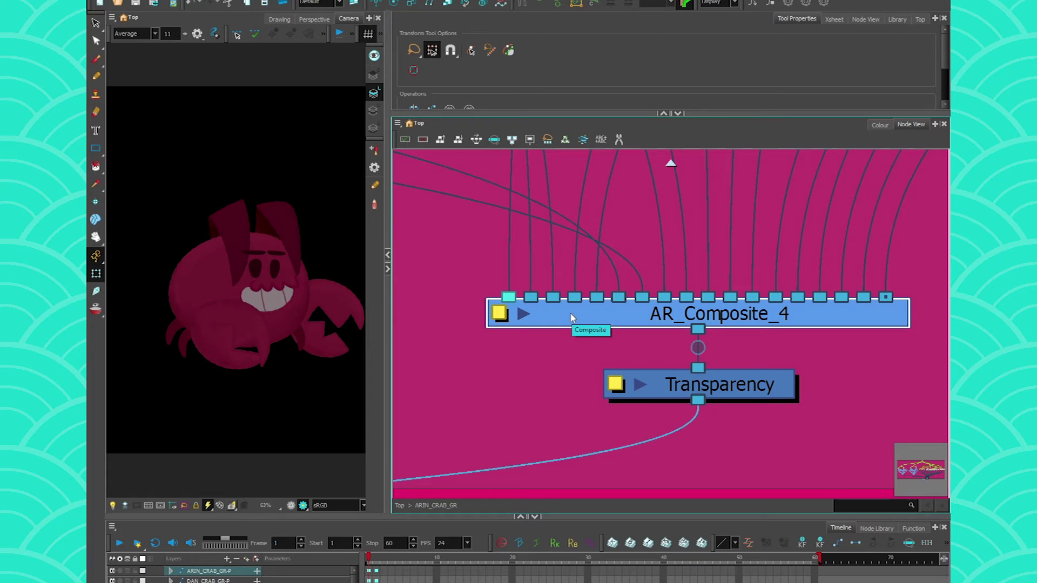
drag(707, 380, 708, 394)
click(731, 380)
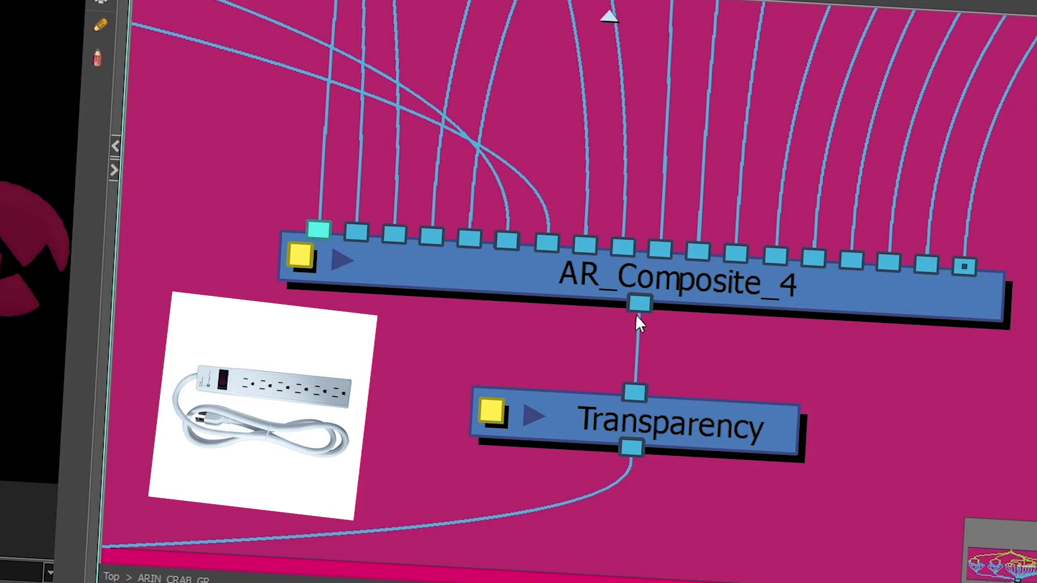
Switch AR_Composite_4 to Pass Through and back to As Bitmap to compare how the transparency affects the crab.
click(302, 257)
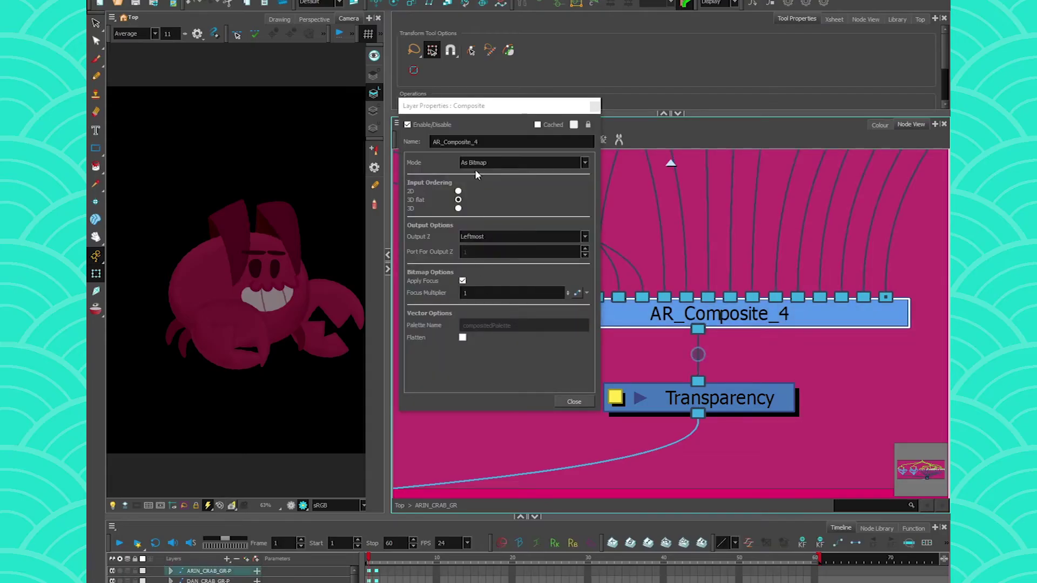
click(477, 172)
click(477, 192)
click(574, 401)
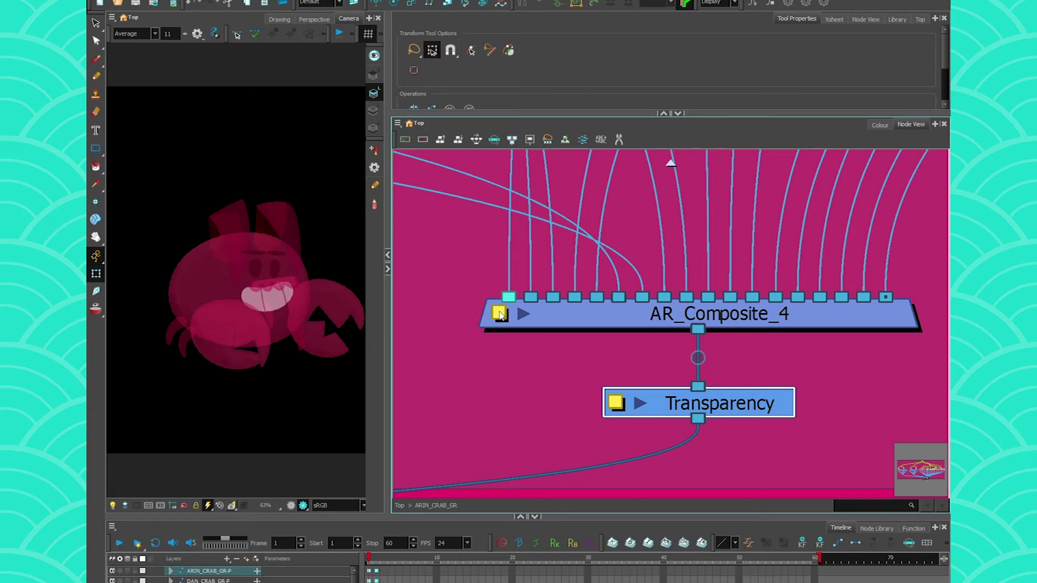
click(499, 313)
click(475, 164)
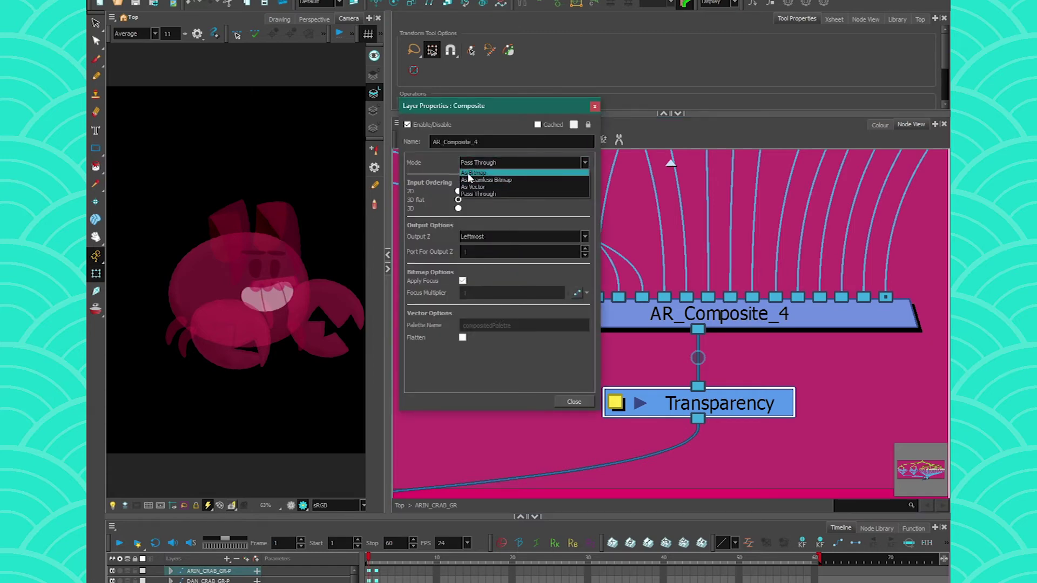
click(470, 173)
click(581, 401)
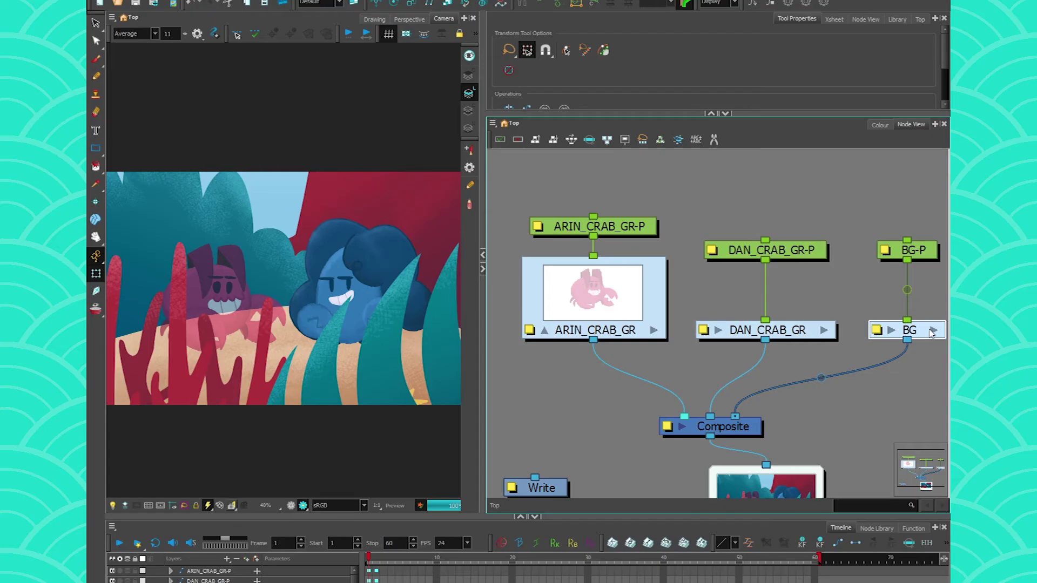
Enter the BG group to examine its layers and select its Composite node.
click(999, 328)
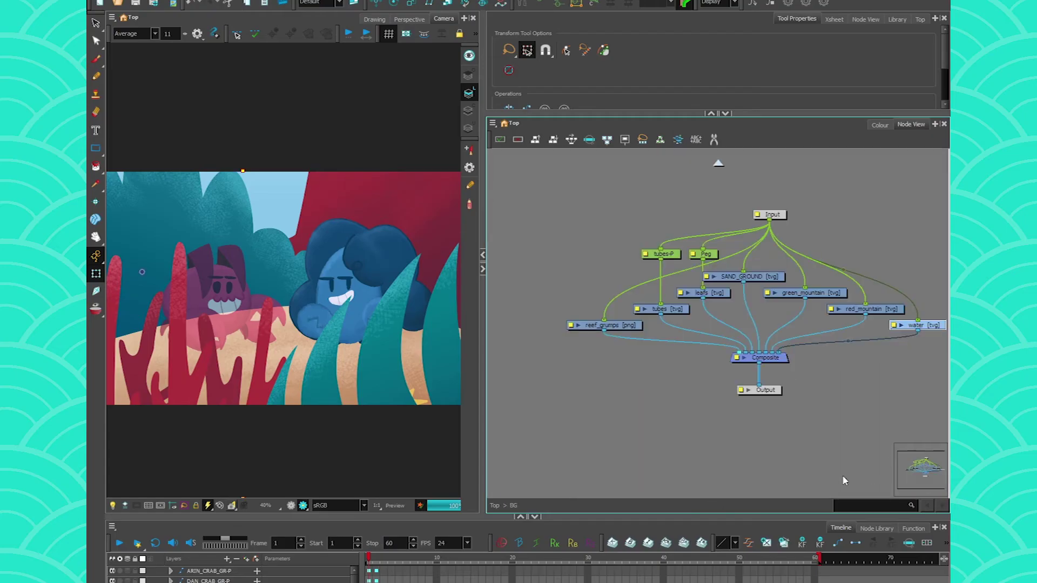
drag(708, 377, 667, 395)
click(542, 309)
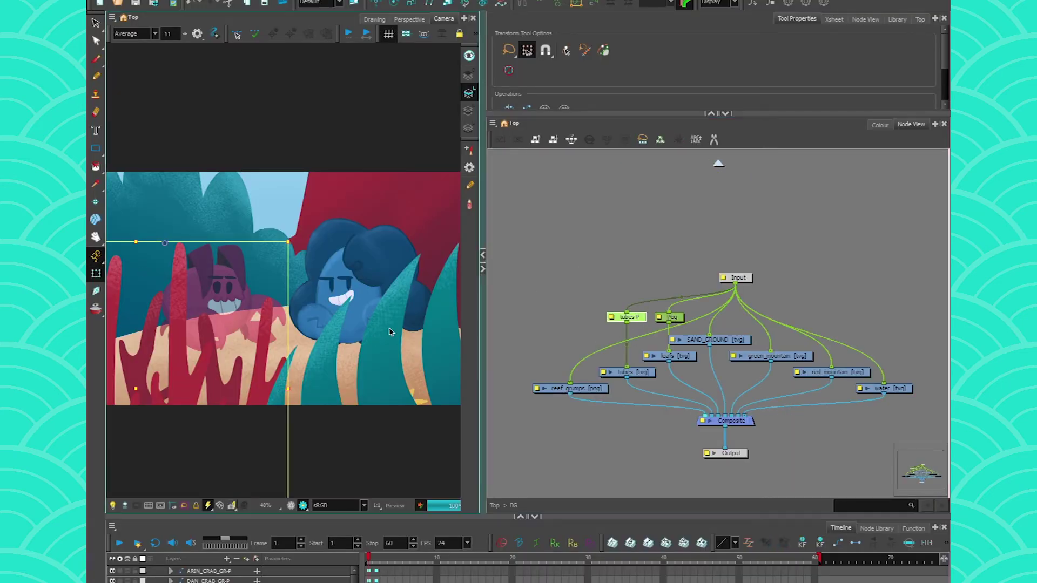
click(337, 365)
click(265, 351)
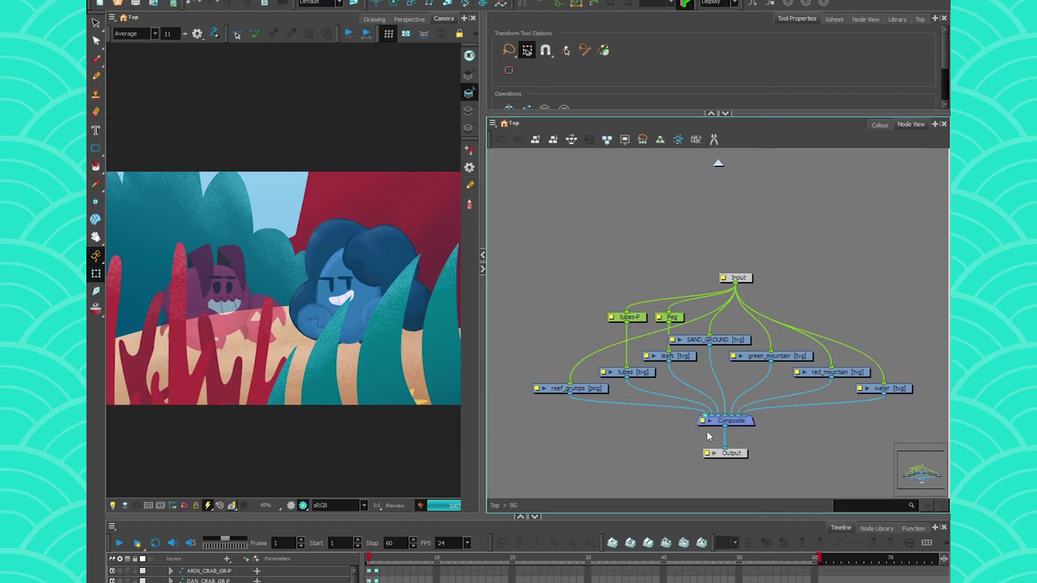
scroll(728, 429, up, 2)
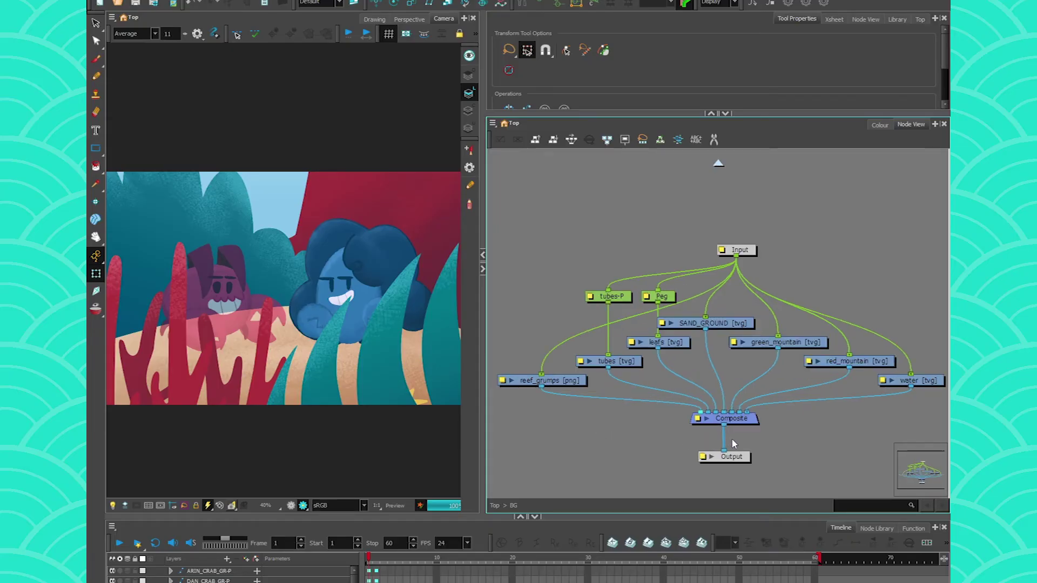
click(729, 419)
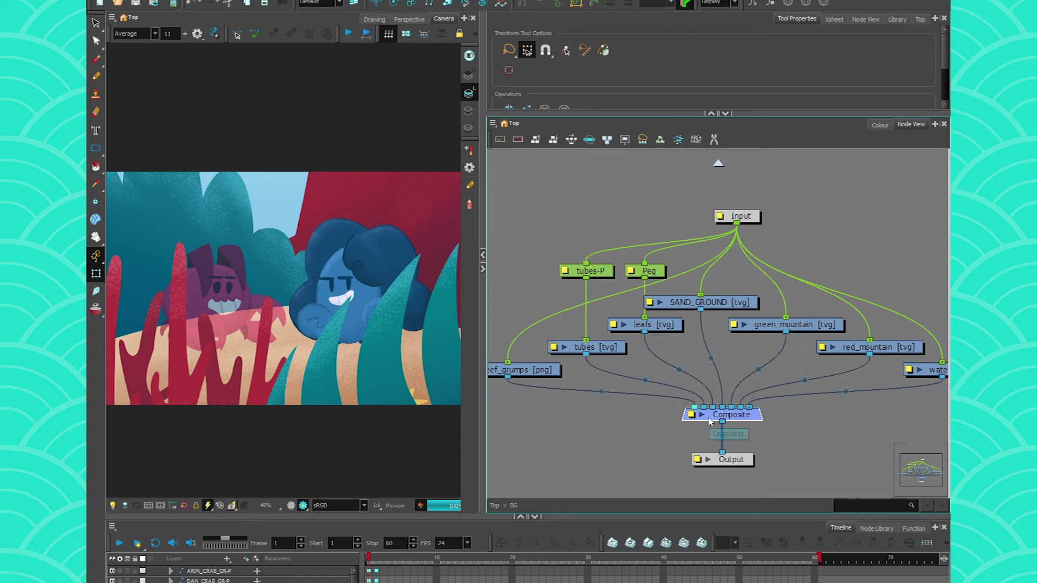
Try the As Bitmap mode on the Composite node inside the BG group.
click(691, 415)
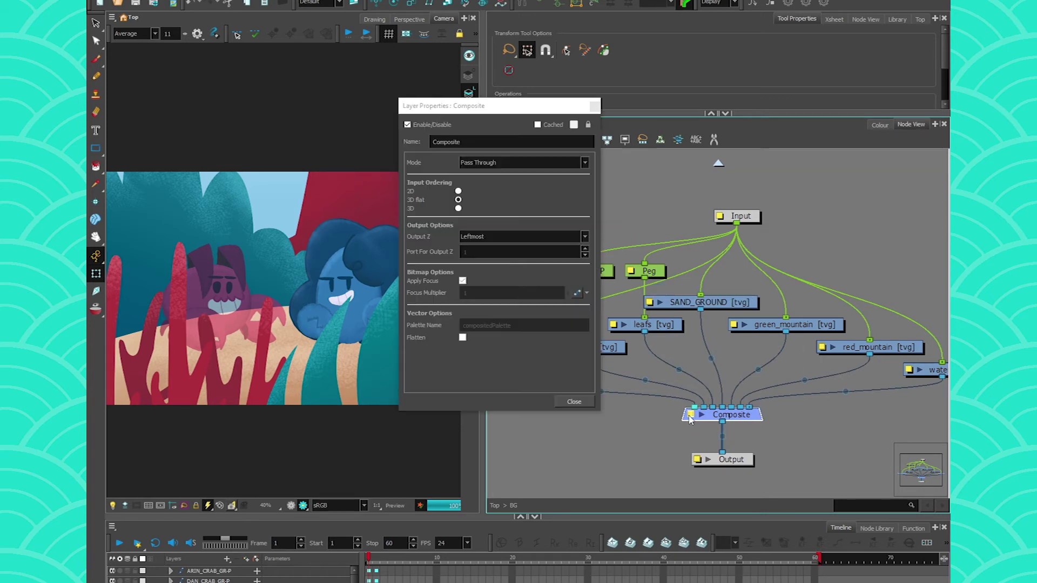
click(475, 167)
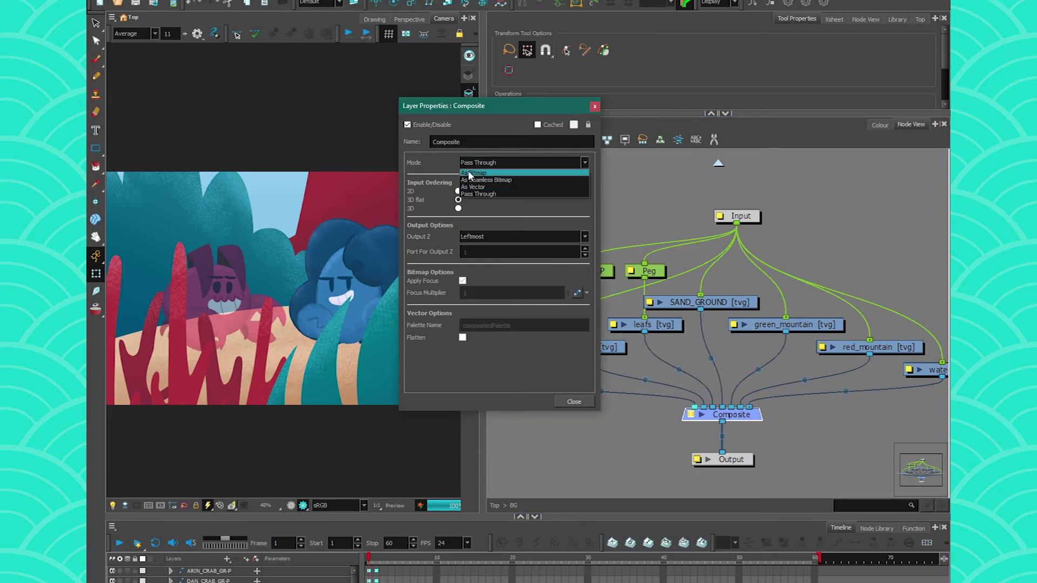
click(469, 173)
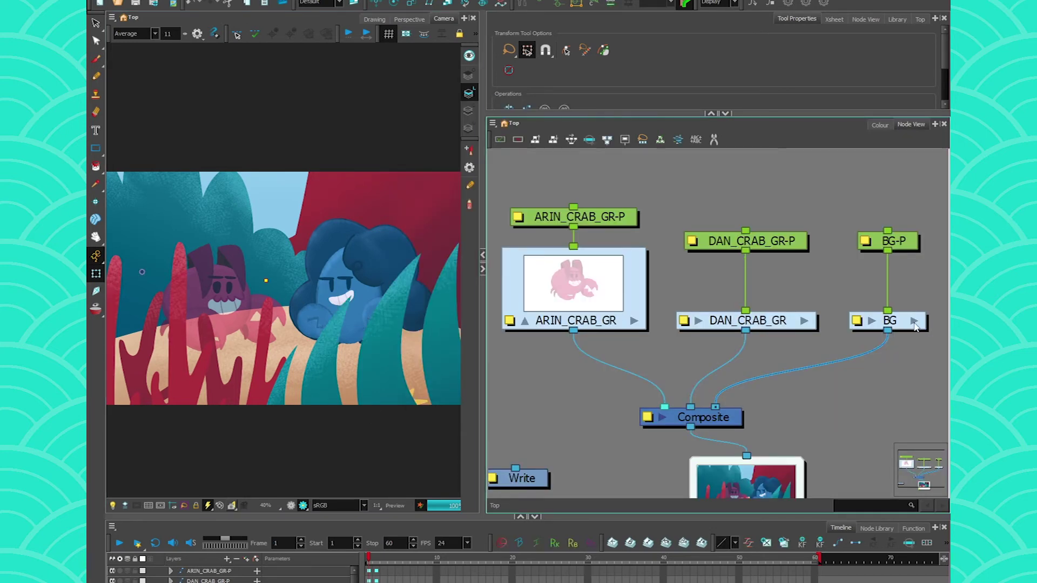
Enter the BG group and insert a Blur-Box node between its Composite and Output nodes.
click(913, 323)
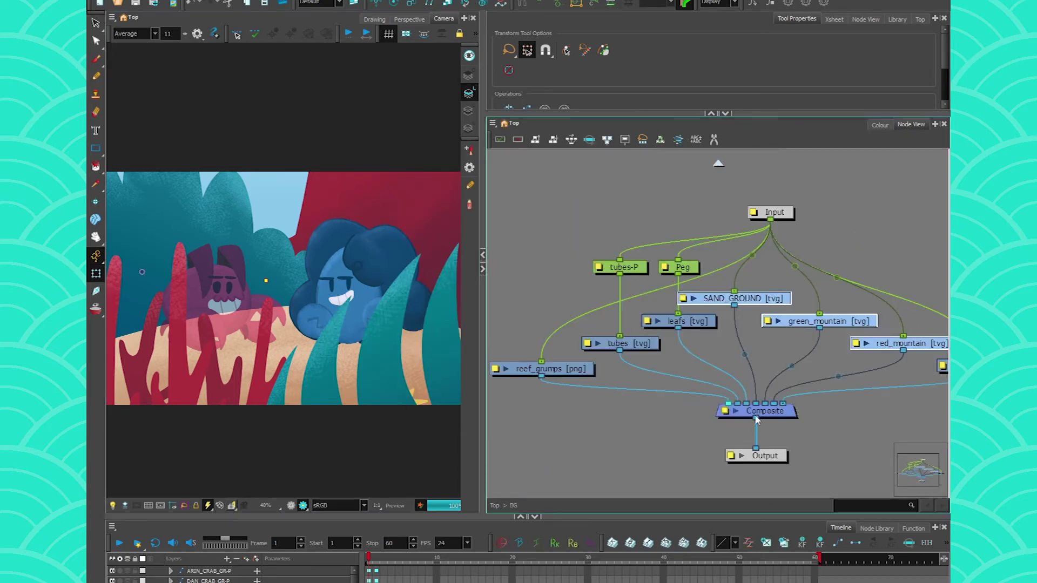
click(774, 419)
scroll(774, 420, up, 2)
drag(771, 477, 771, 493)
right_click(702, 449)
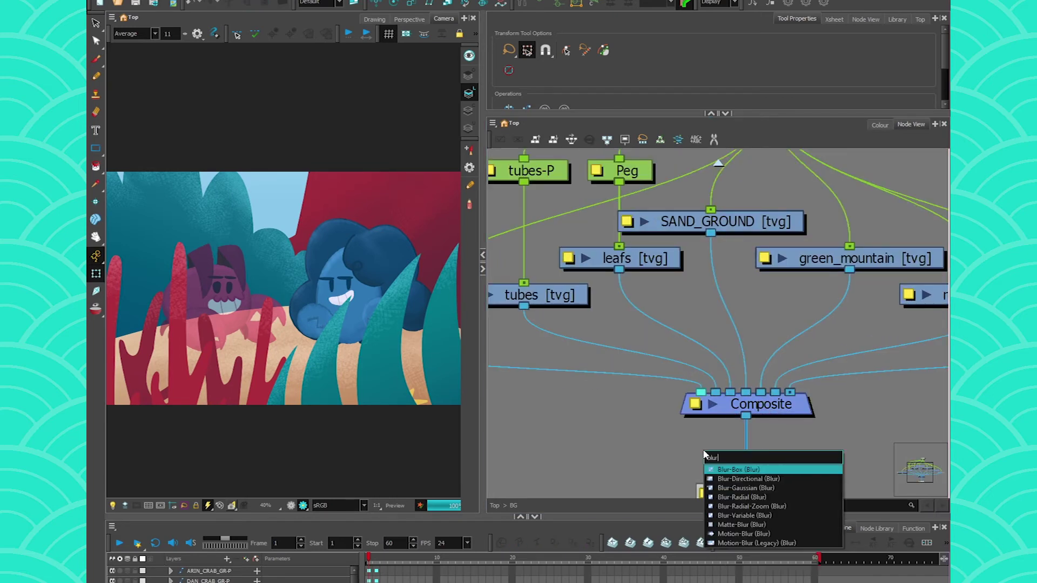
click(730, 475)
drag(724, 446, 705, 457)
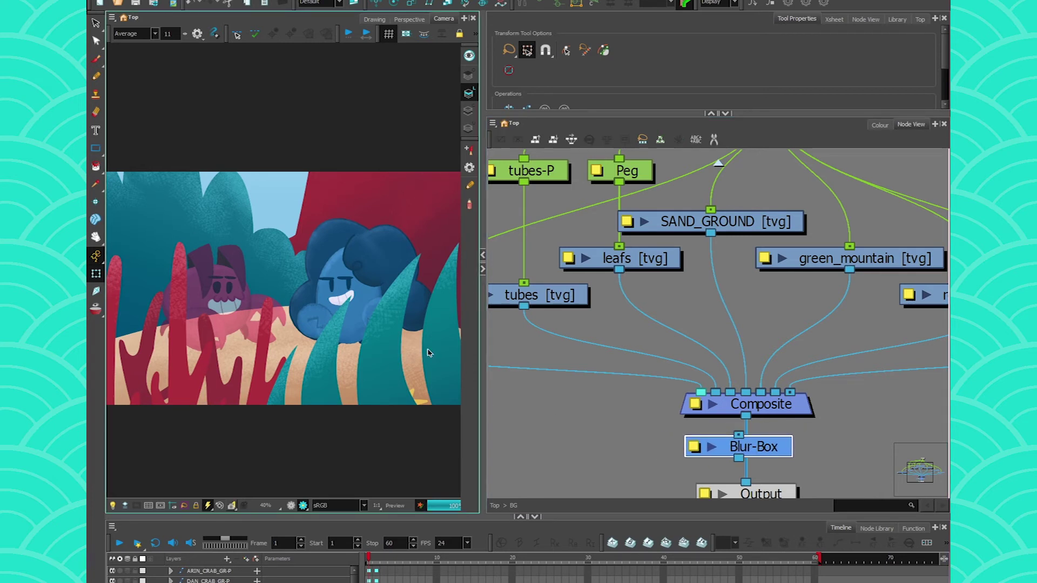
mouse_move(757, 449)
mouse_down()
mouse_move(765, 461)
mouse_move(764, 451)
mouse_up()
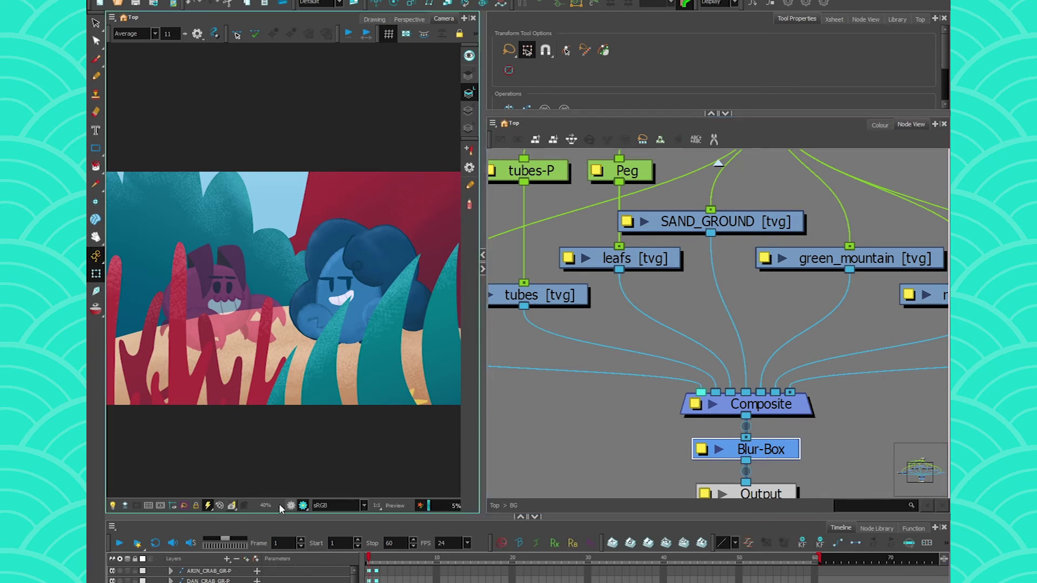
Set the Blur-Box radius to 2 and check the blur across the whole background.
click(702, 449)
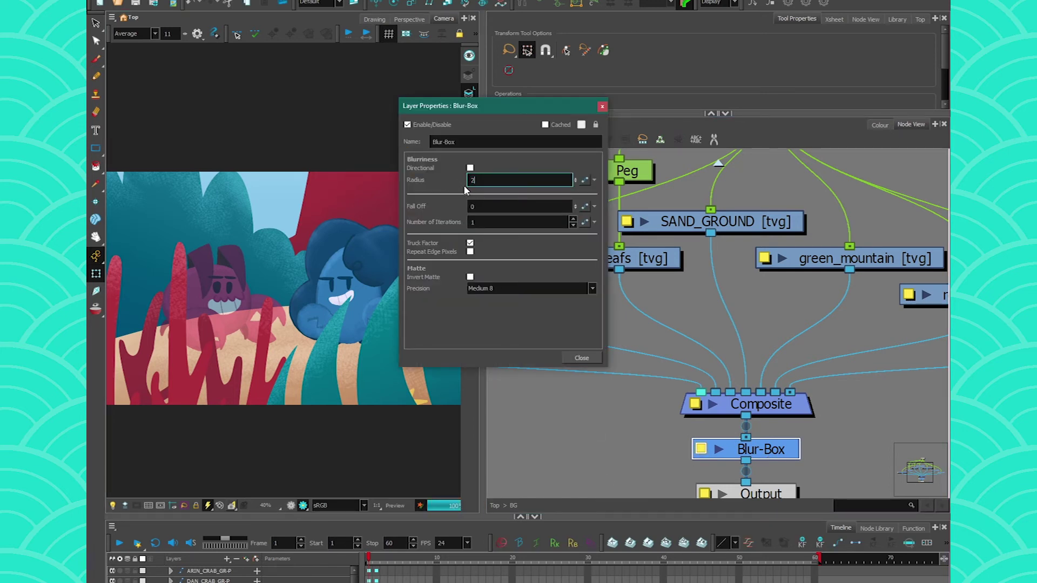
text(2)
click(569, 357)
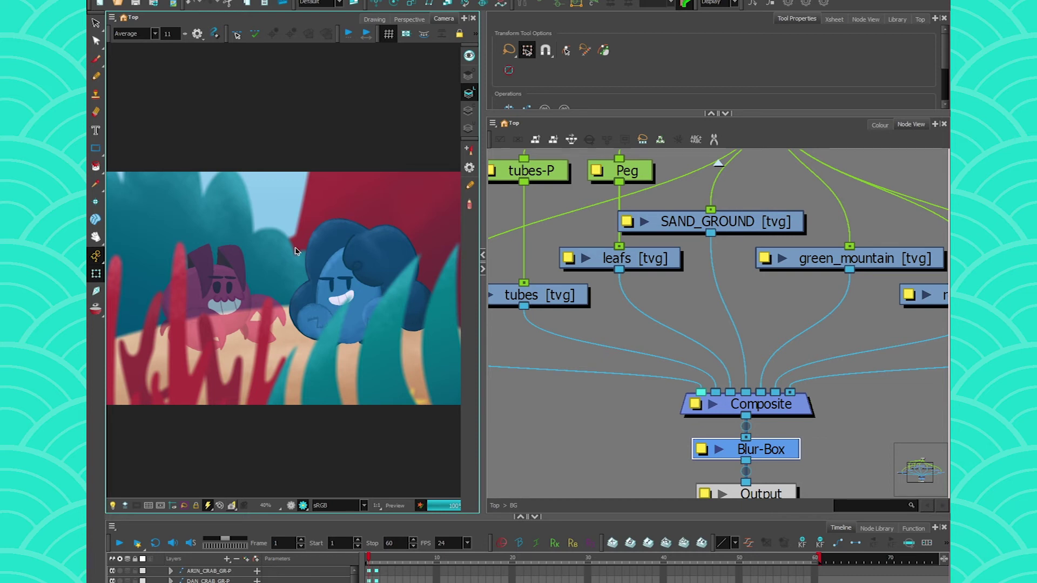
scroll(611, 417, down, 2)
drag(567, 444, 623, 412)
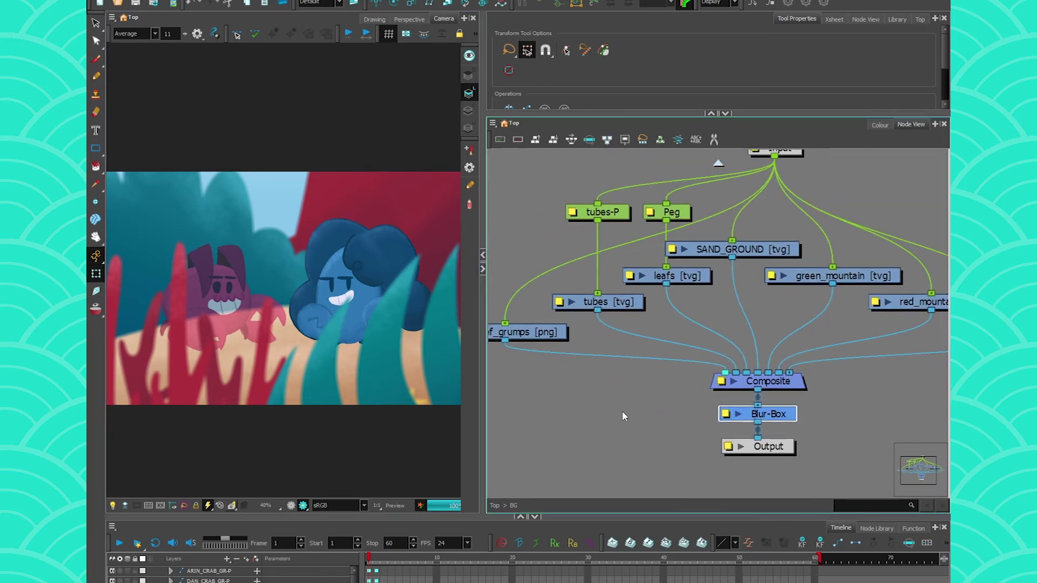
Delete the Blur-Box node below the BG group's Composite.
click(748, 384)
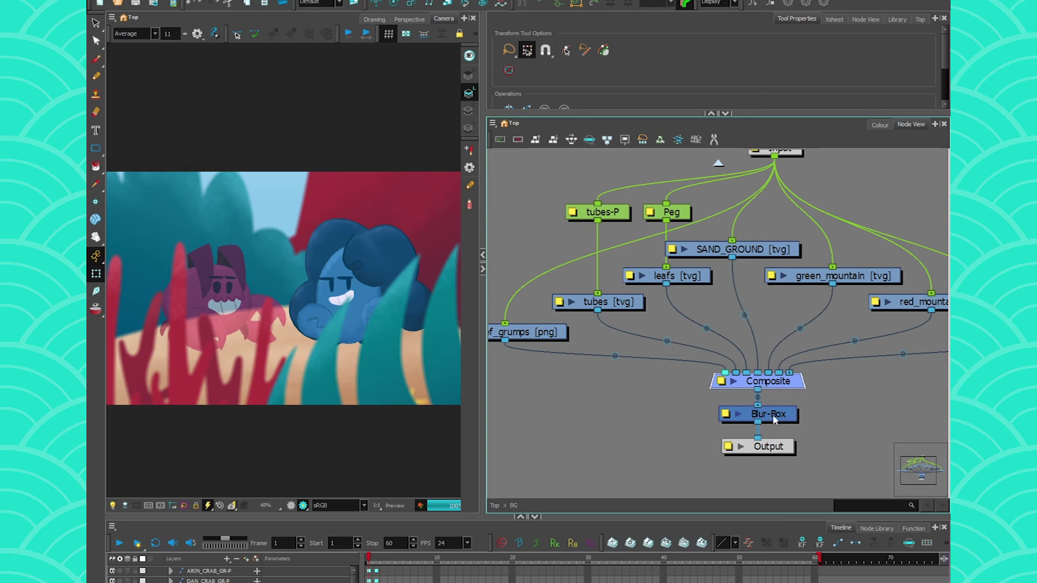
click(753, 412)
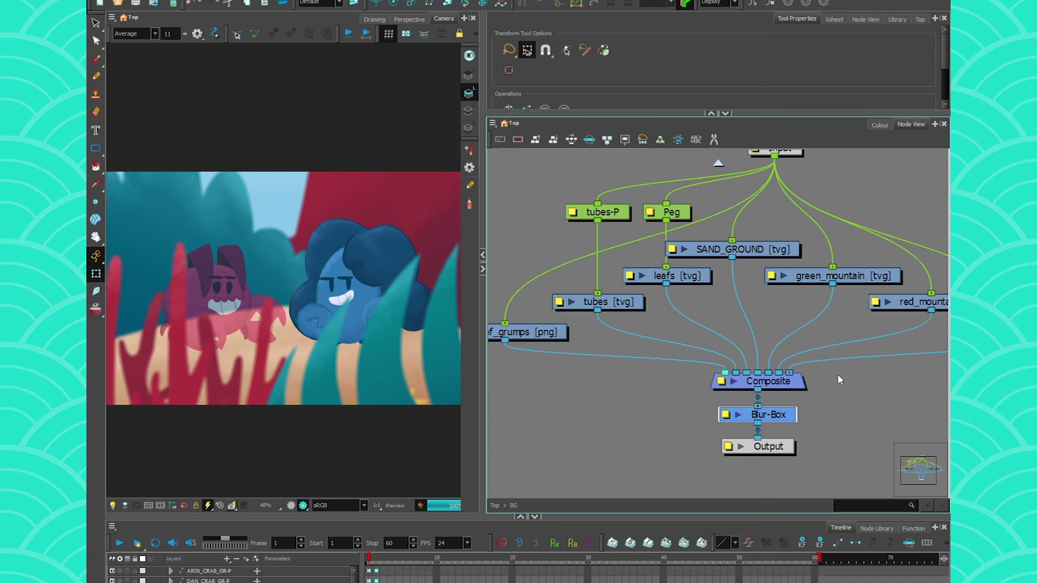
key(Delete)
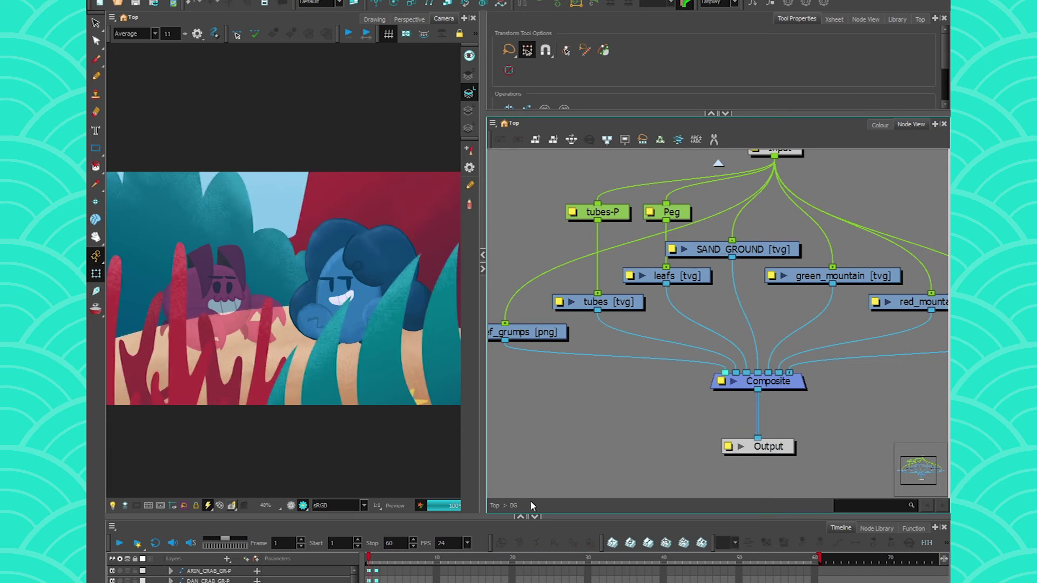
Return to the top level of the node network and enter the ARIN_CRAB_GR group.
click(495, 505)
drag(558, 371, 769, 373)
click(675, 333)
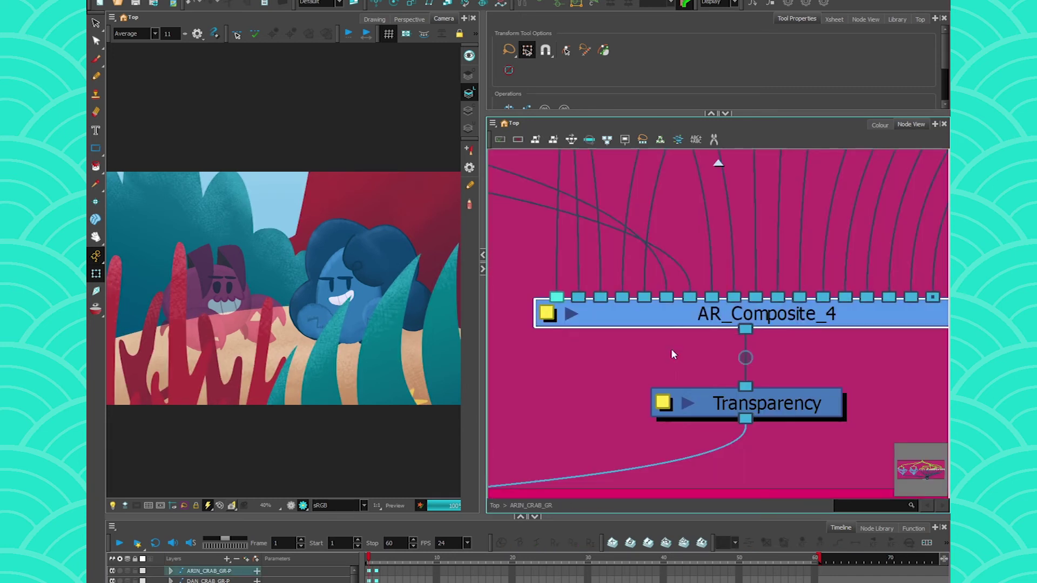
Examine how the crab rig's layers and pegs connect to the smaller composite and to AR_Composite_4.
drag(687, 355, 692, 436)
scroll(652, 397, down, 10)
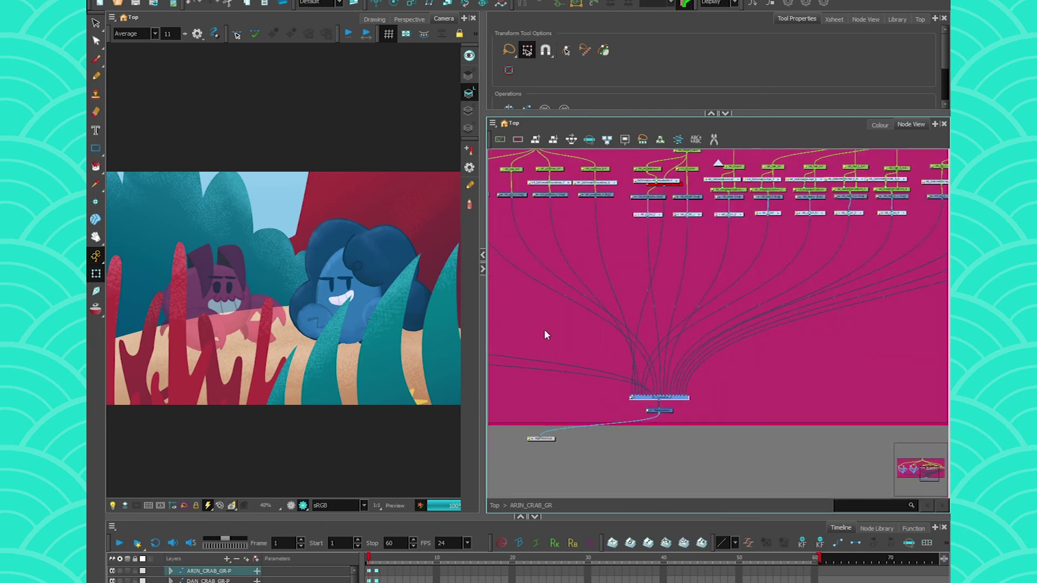
drag(569, 337, 835, 370)
drag(841, 326, 583, 345)
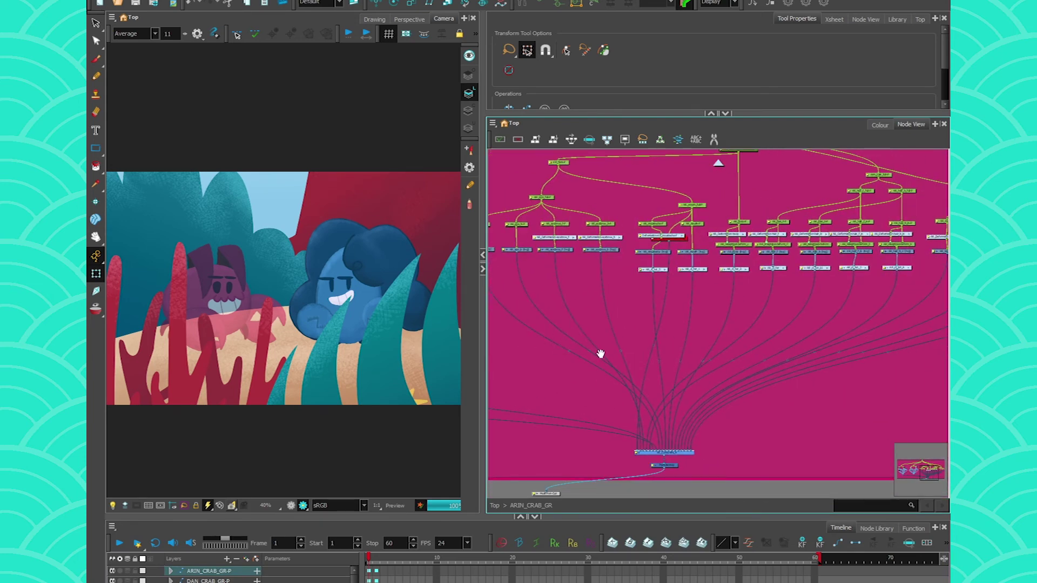
drag(525, 396, 759, 385)
drag(542, 345, 656, 385)
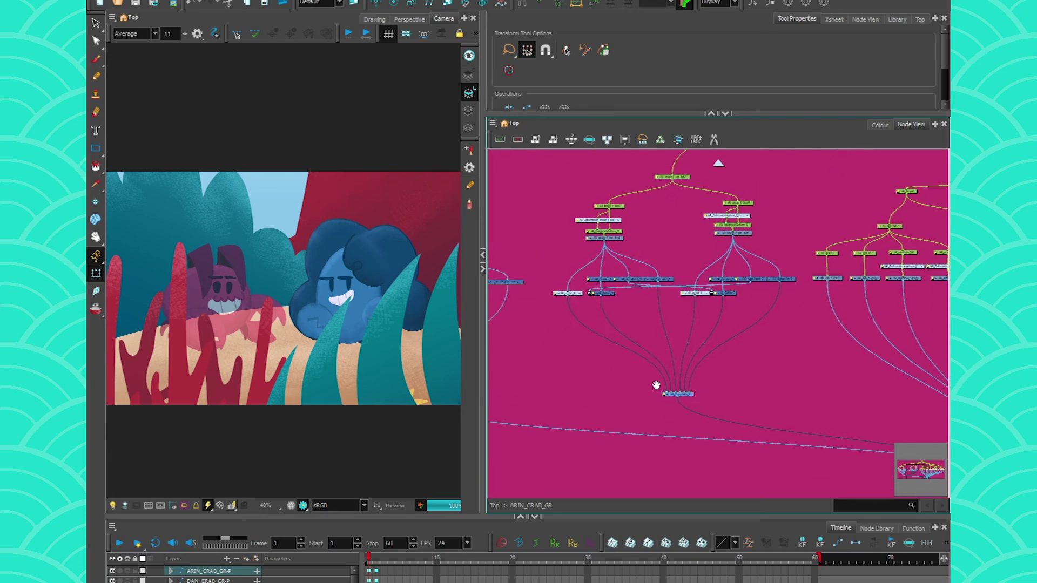
drag(762, 302, 658, 418)
drag(891, 440, 634, 370)
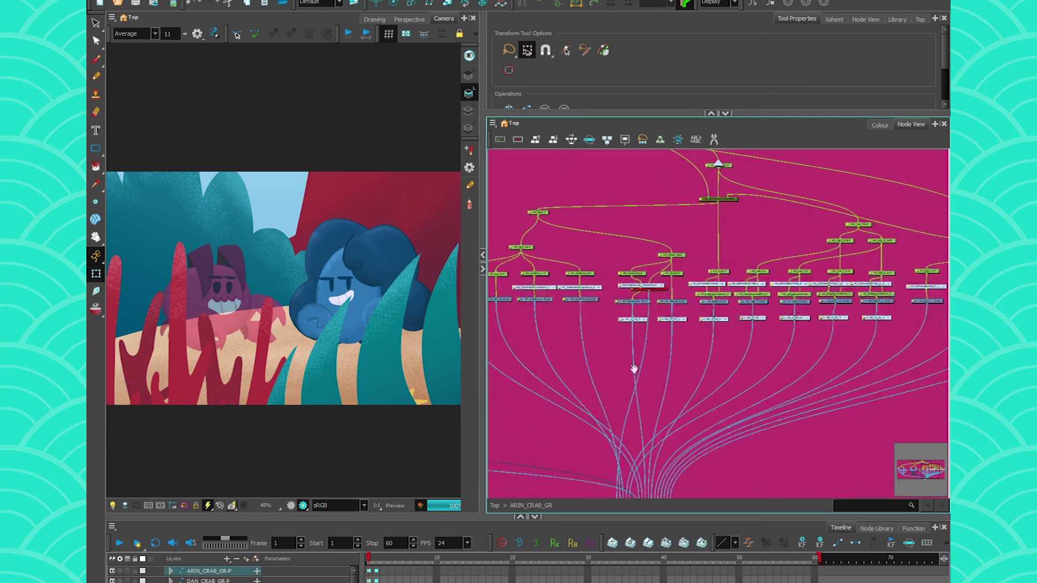
drag(595, 419, 766, 386)
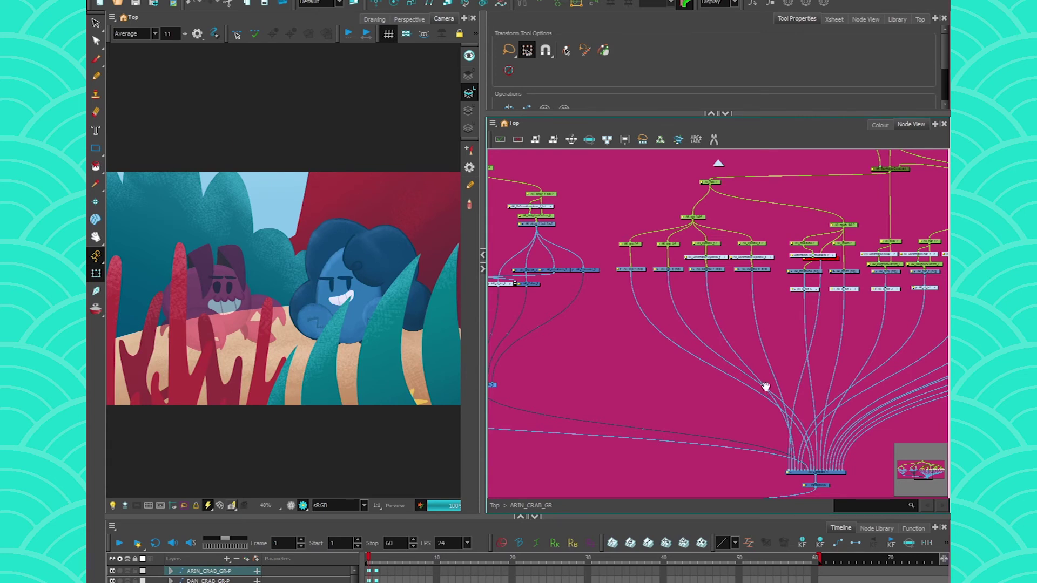
drag(766, 387, 825, 392)
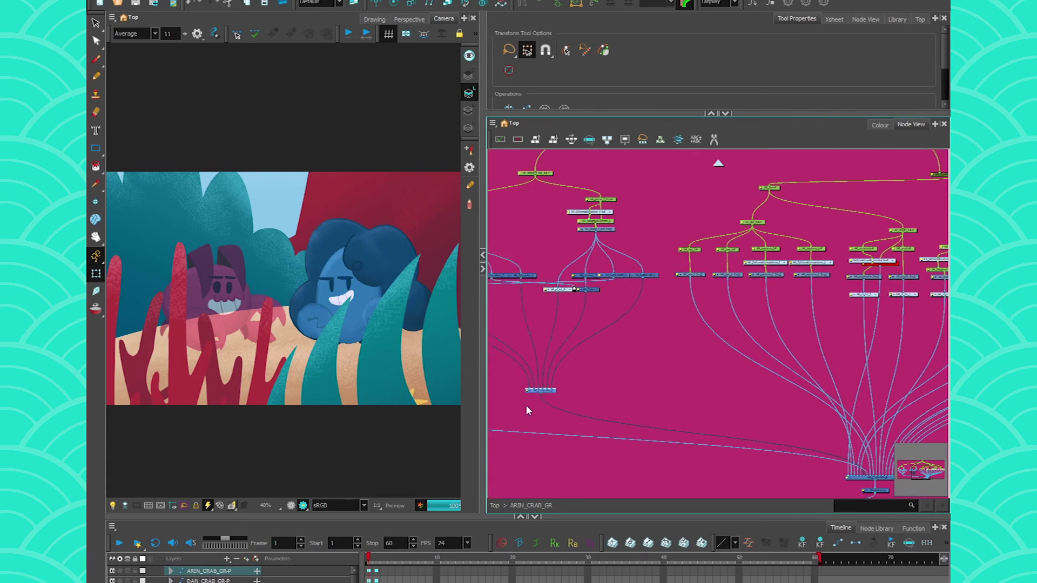
Inspect the AR_Composite_8 node and its connection toward the rig's main composite.
scroll(532, 407, up, 4)
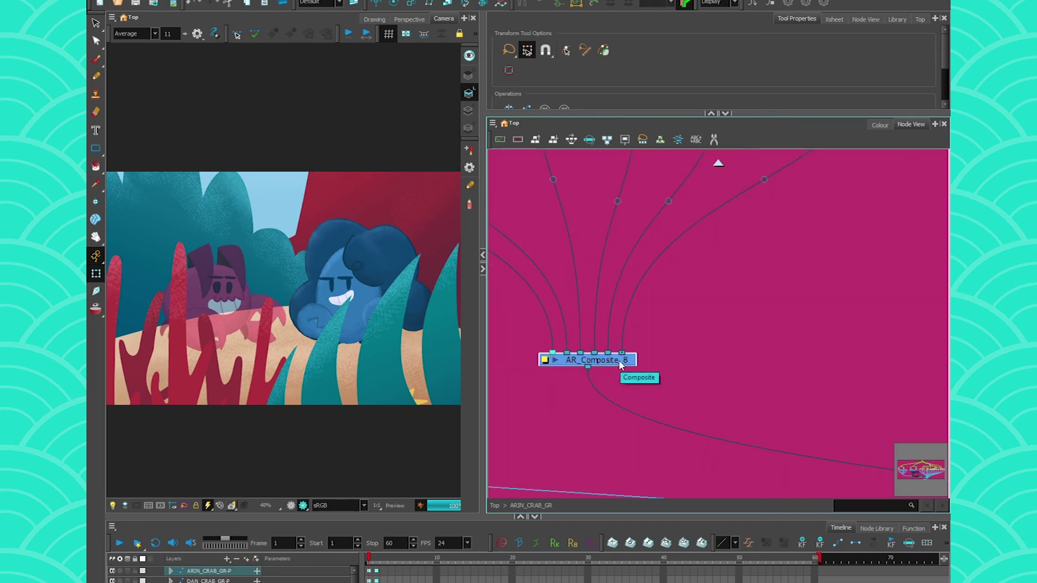
drag(778, 394, 577, 369)
click(541, 373)
Inspect the crab's face up close, selecting its moustache and one ear flap in turn, and clear the selection.
drag(211, 320, 250, 350)
key(2)
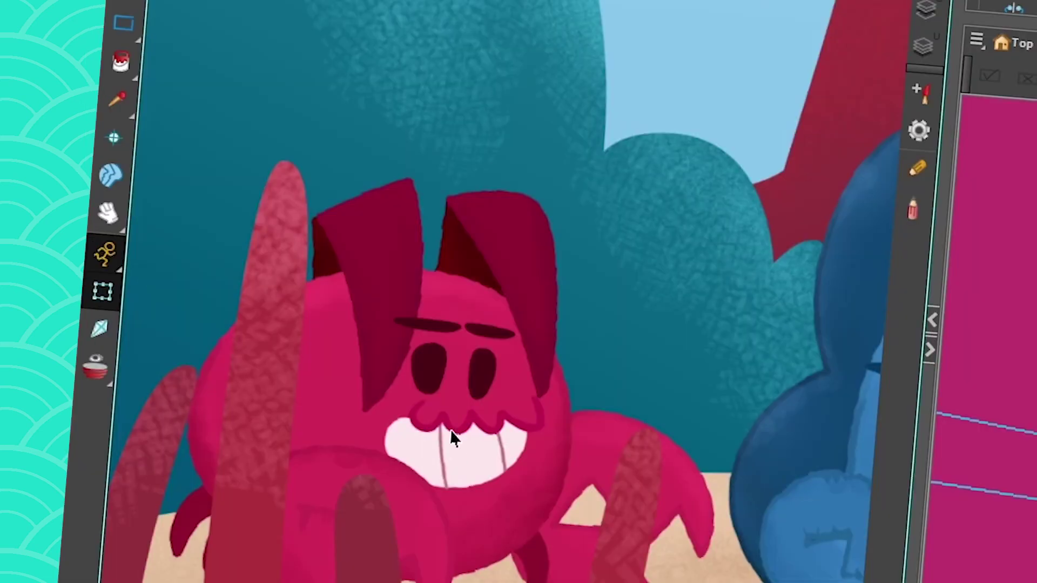
scroll(440, 442, up, 3)
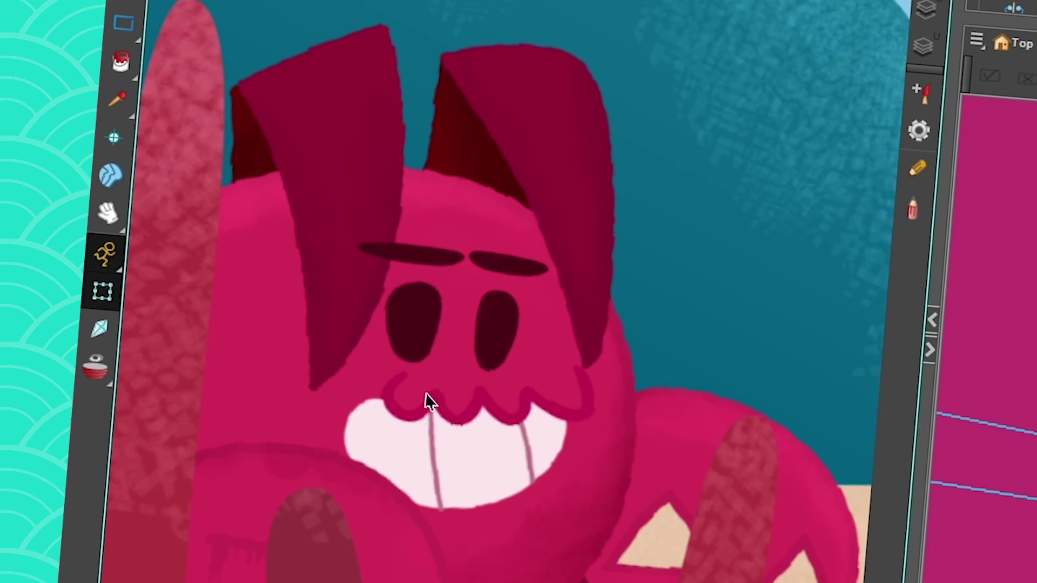
click(431, 417)
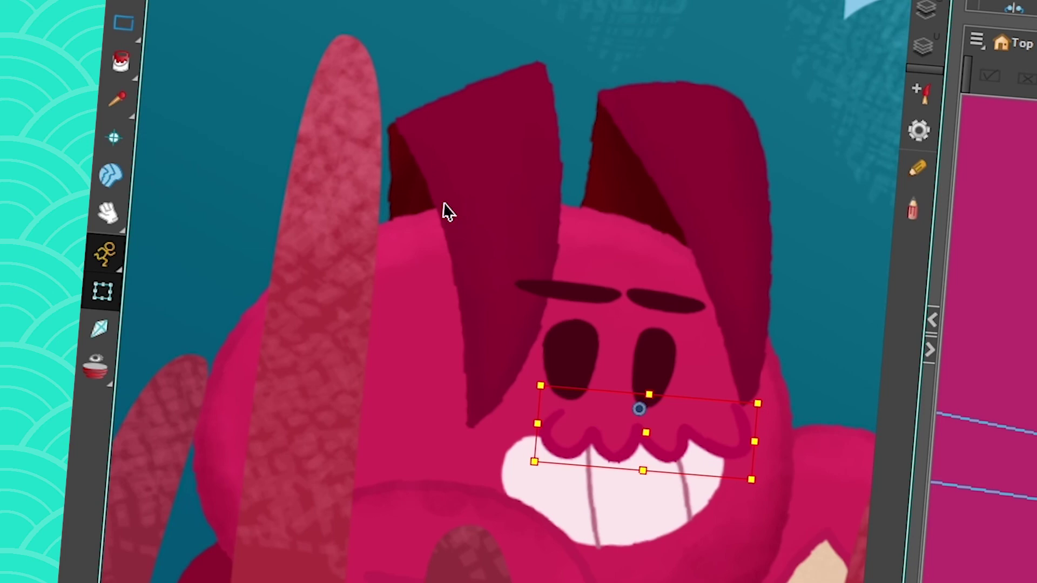
click(485, 168)
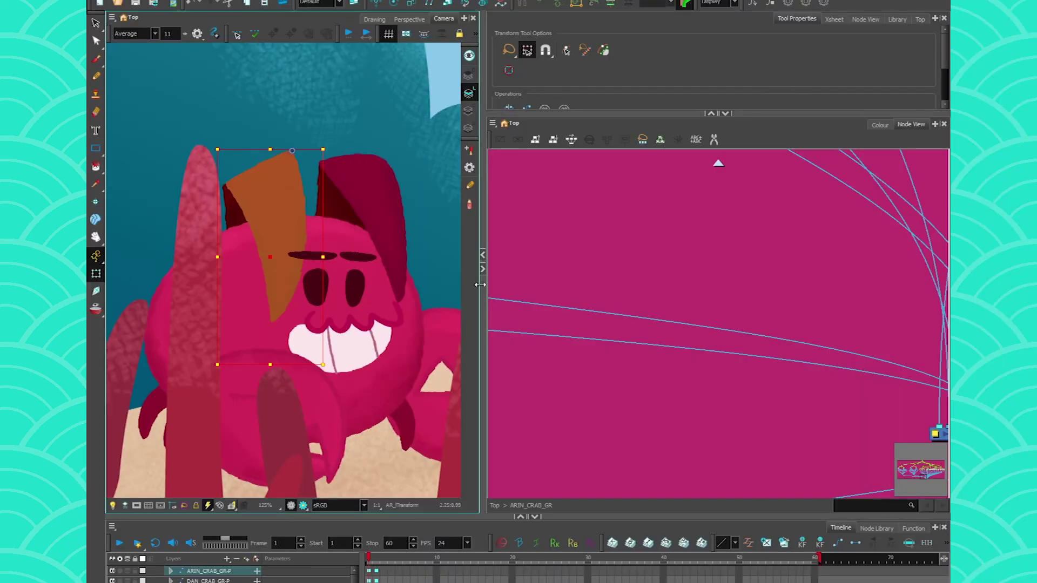
click(579, 166)
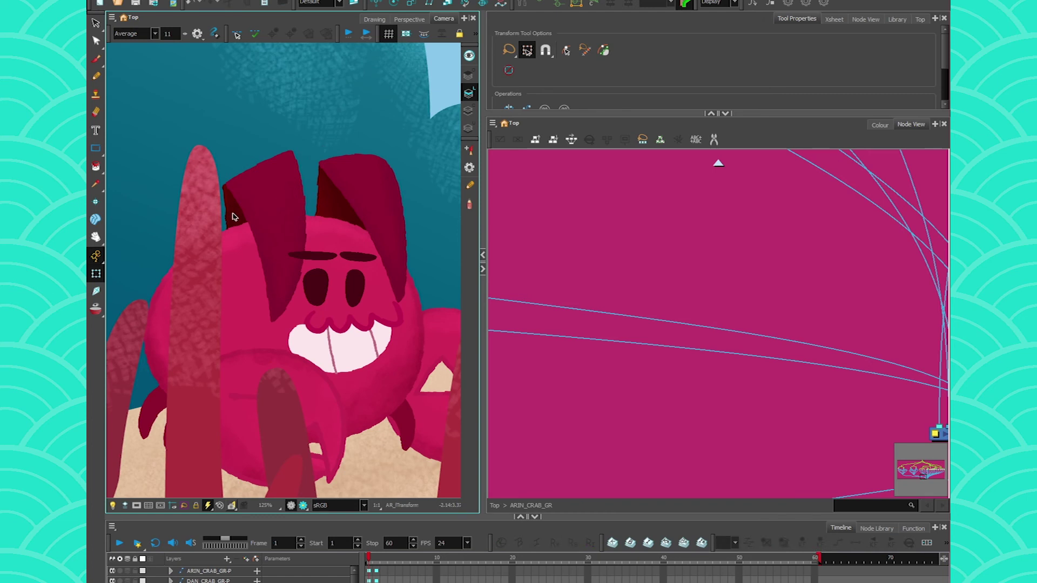
Select the crab's ear together with its inner part, shift it slightly and undo the move.
click(232, 216)
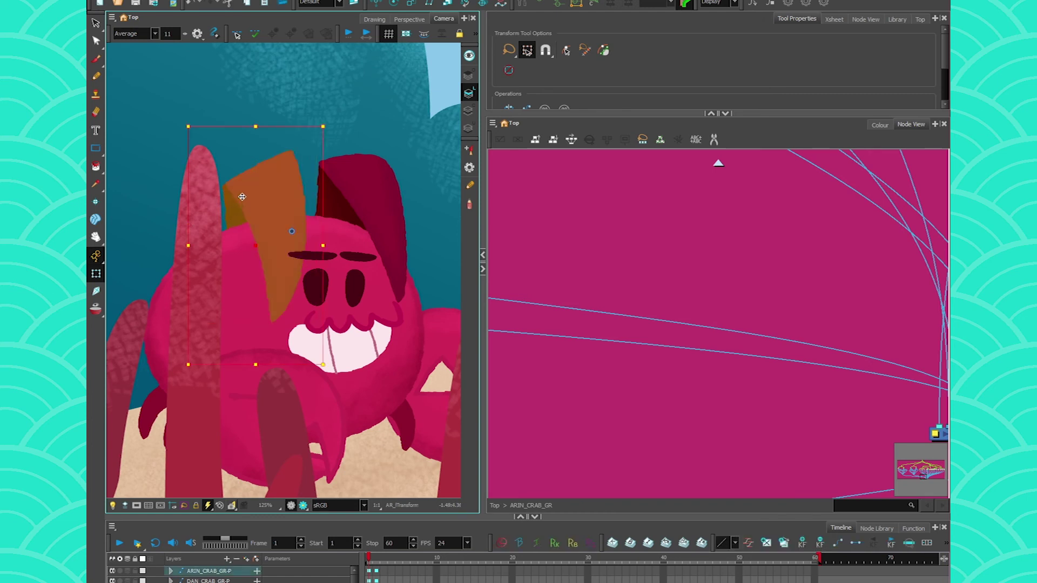
mouse_move(242, 197)
mouse_down()
mouse_move(273, 203)
mouse_move(229, 203)
mouse_up()
key(ctrl+z)
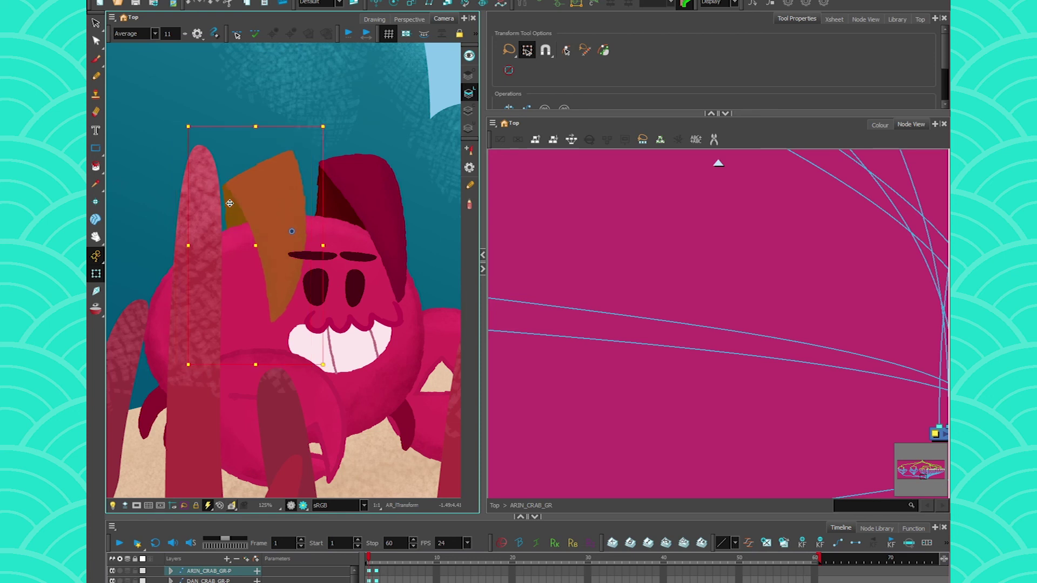